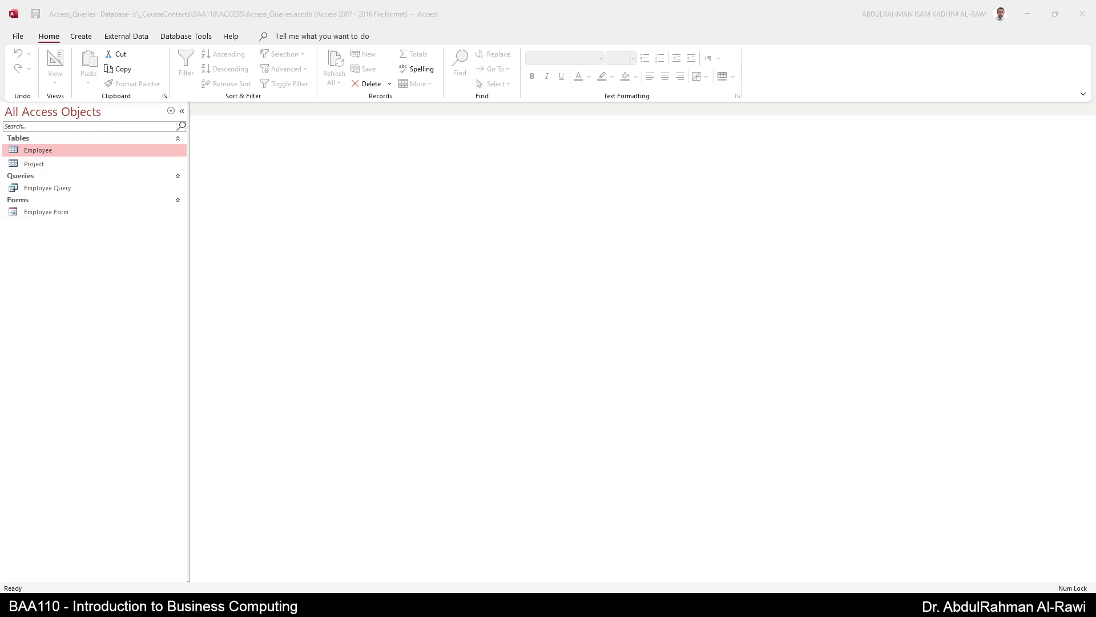
# Start a new report with the Report Wizard and include all fields from the Employee table
pyautogui.click(91, 40)
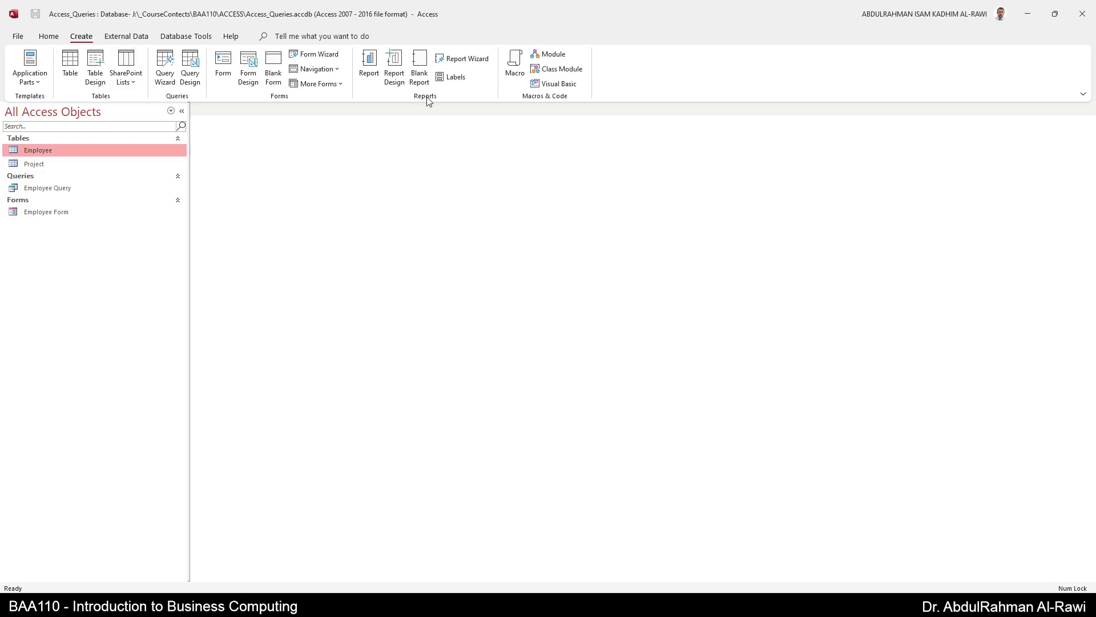
pyautogui.click(469, 62)
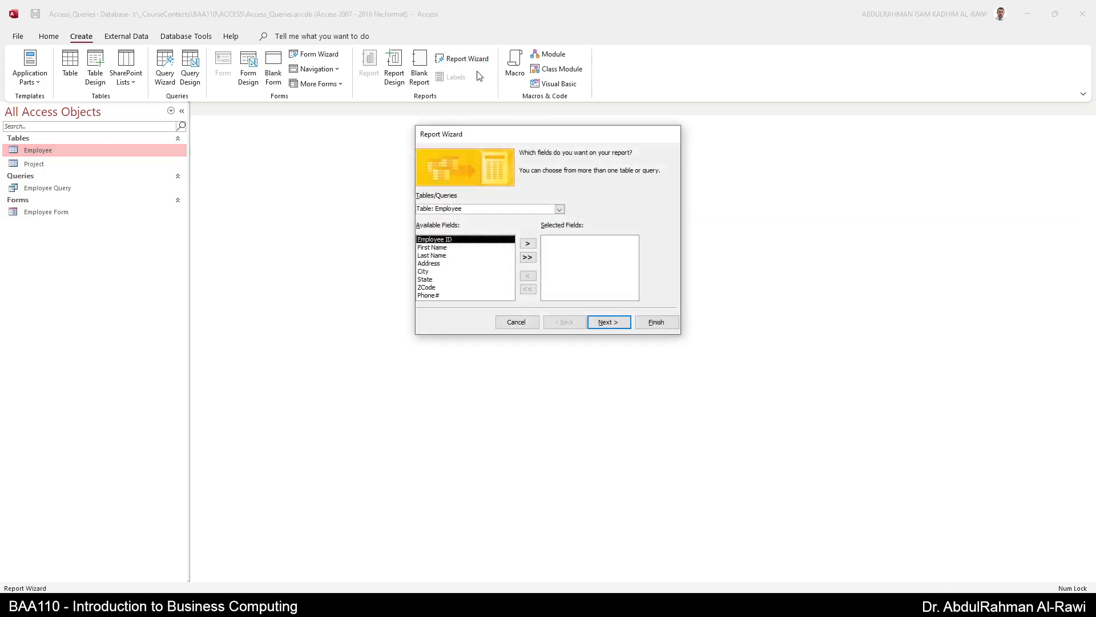
pyautogui.moveTo(494, 124); pyautogui.dragTo(534, 162)
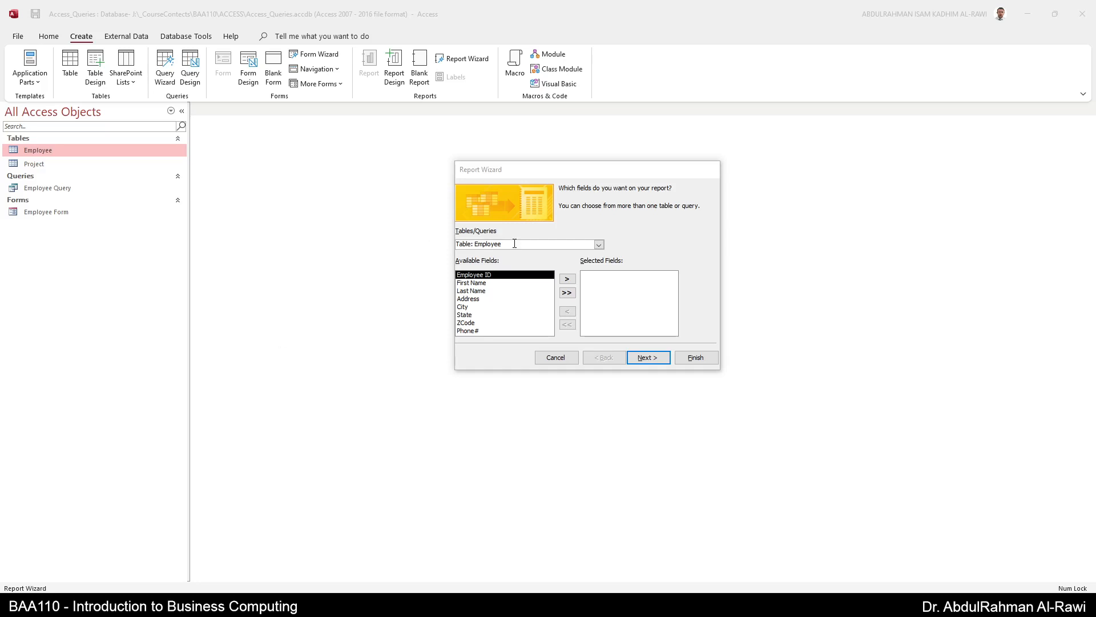
pyautogui.click(513, 243)
pyautogui.click(599, 245)
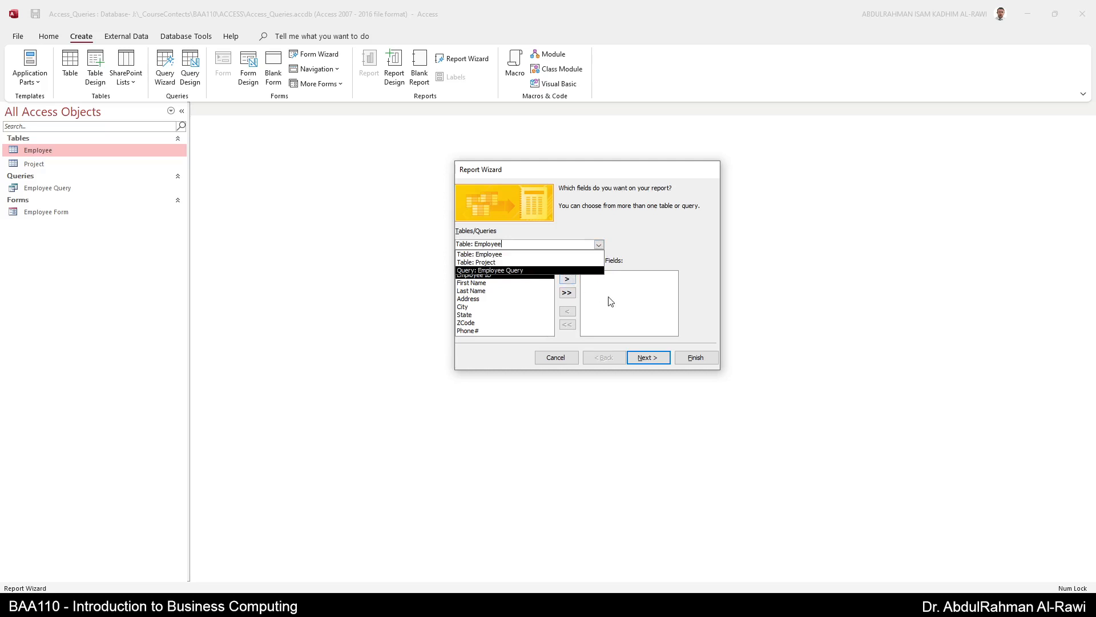
pyautogui.click(552, 256)
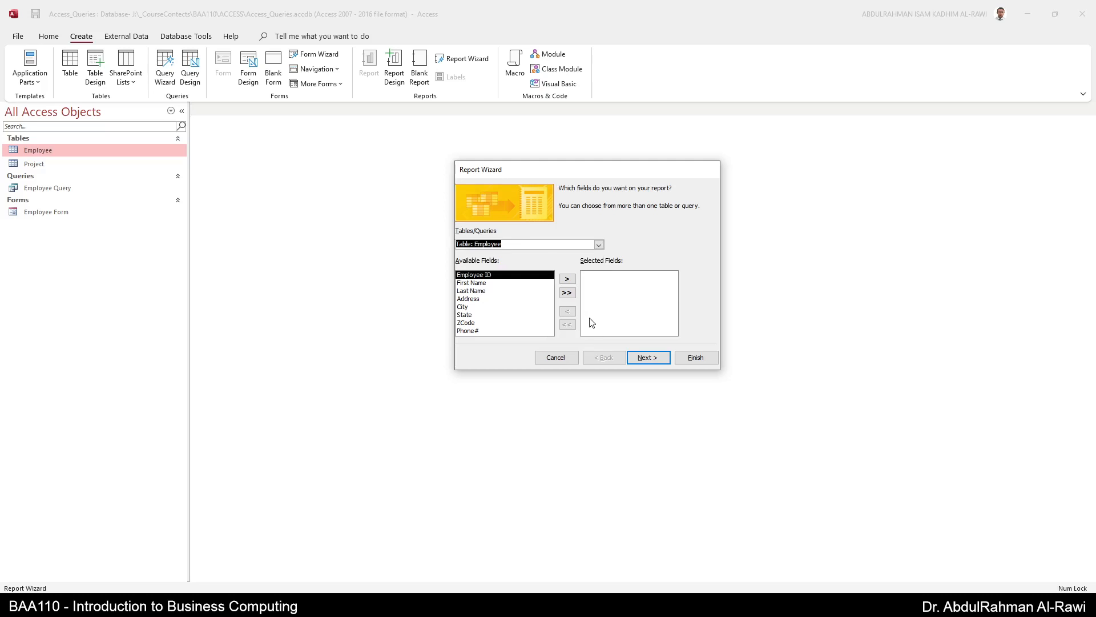
pyautogui.click(570, 293)
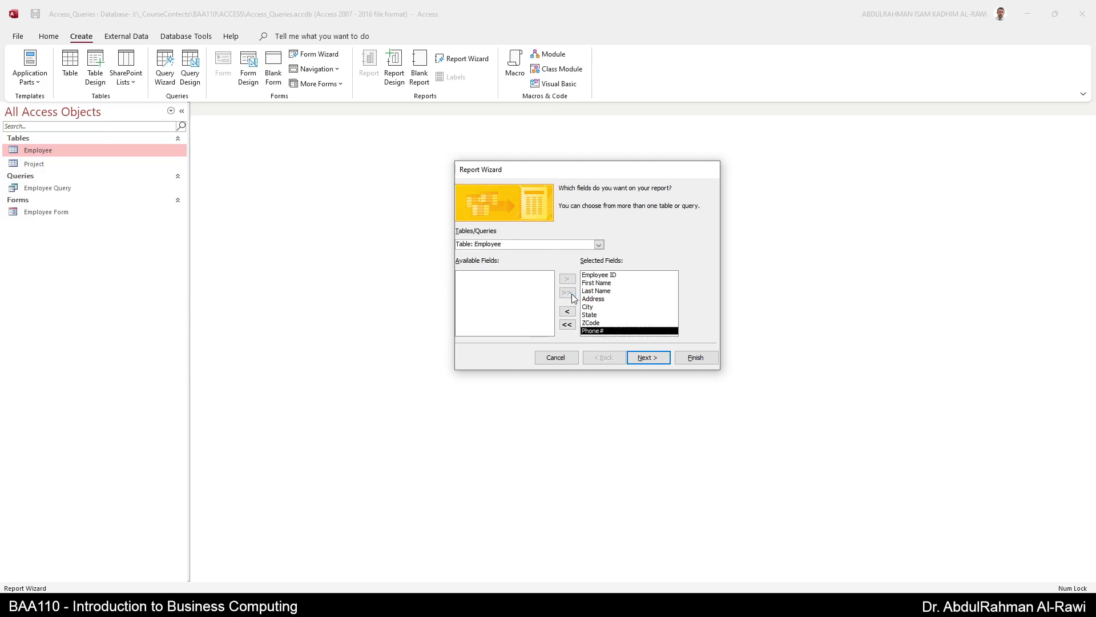
pyautogui.click(636, 361)
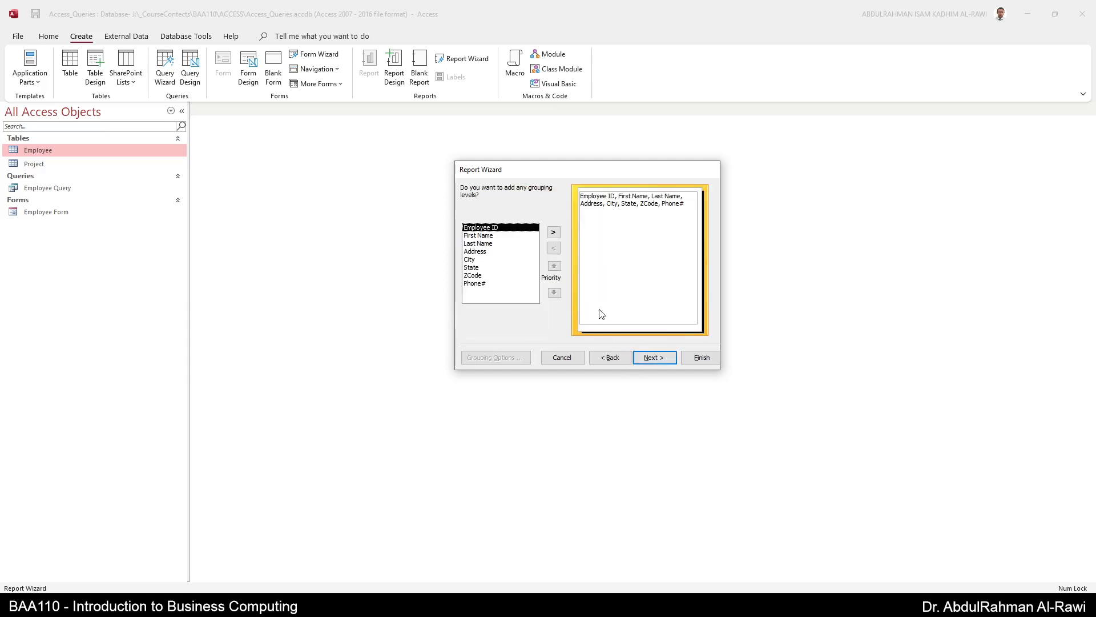
# Group the report by City and proceed to the sort order settings
pyautogui.click(622, 357)
pyautogui.click(645, 358)
pyautogui.click(488, 260)
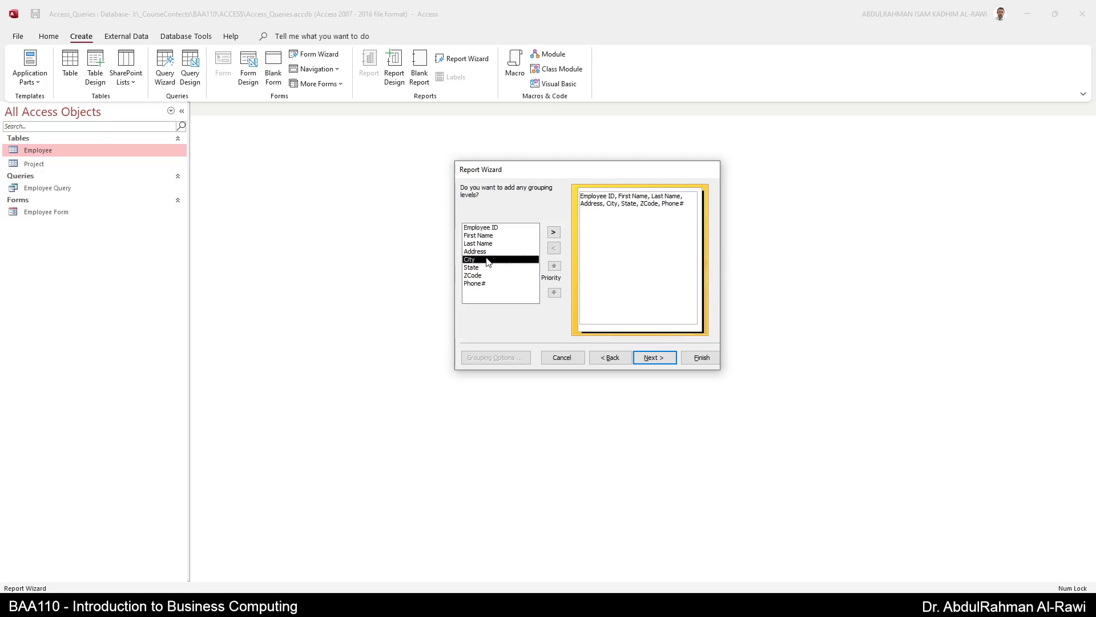
pyautogui.click(553, 234)
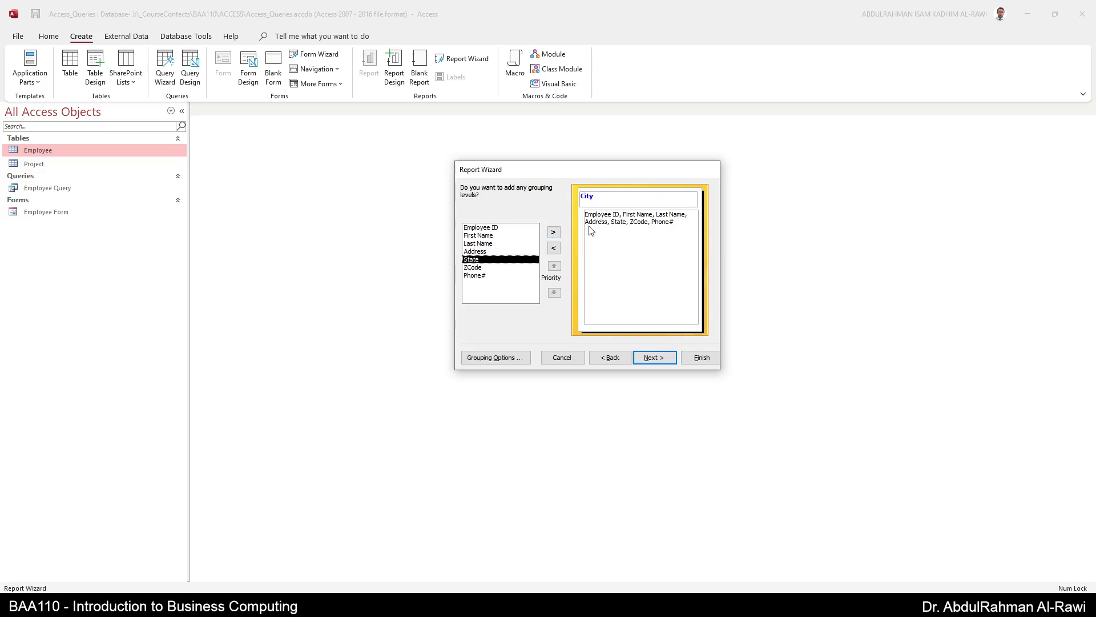
pyautogui.click(653, 357)
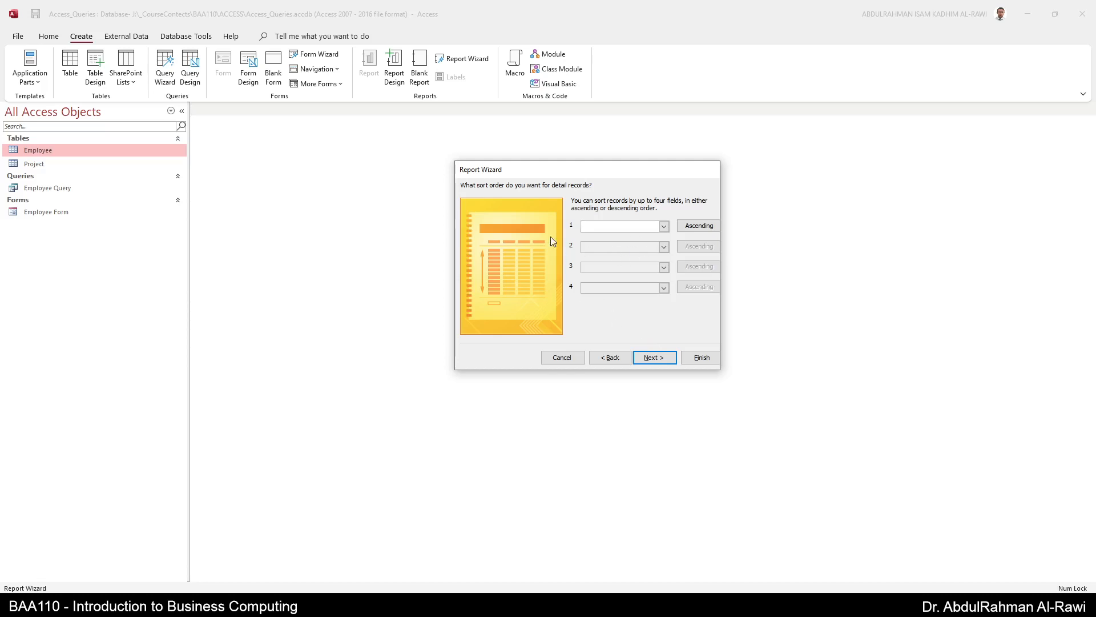
# Sort the report's detail records by Employee ID in descending order
pyautogui.click(664, 227)
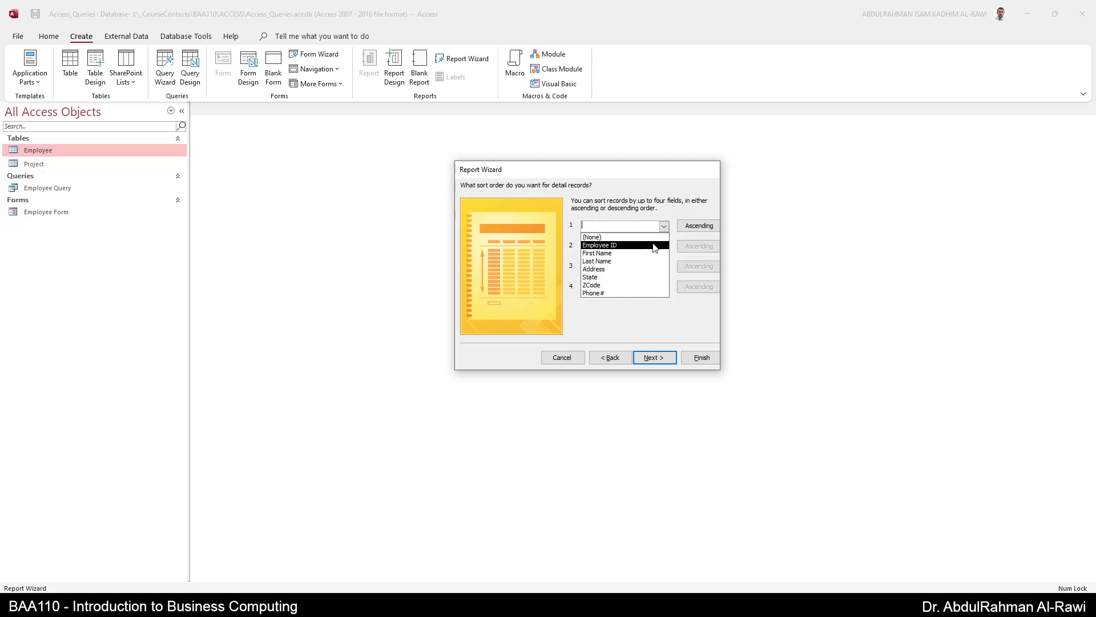
pyautogui.click(654, 245)
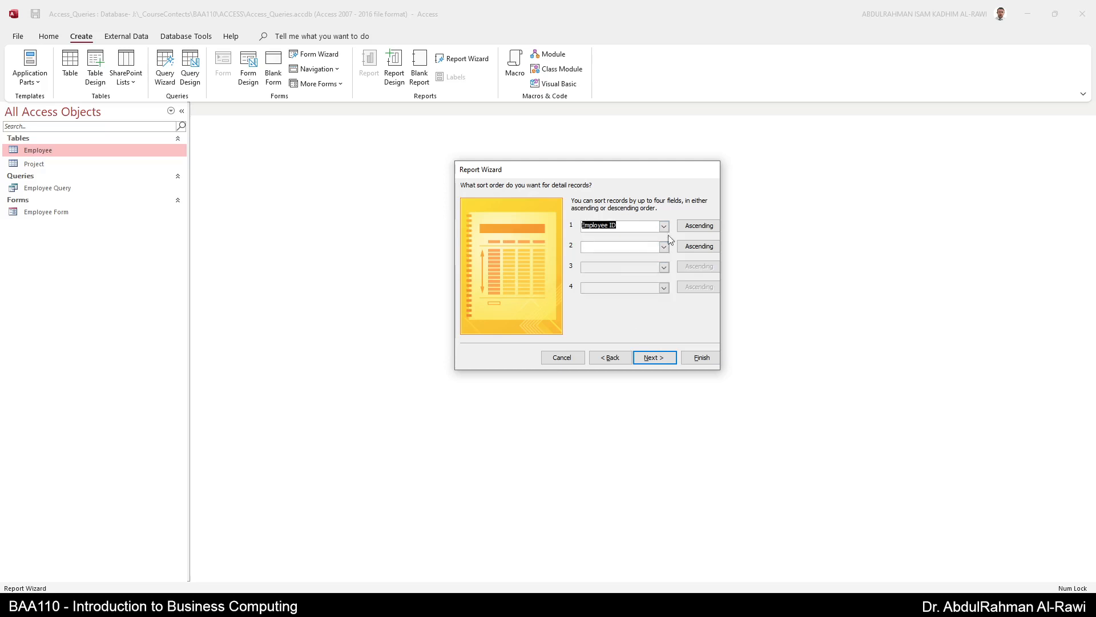
pyautogui.click(697, 227)
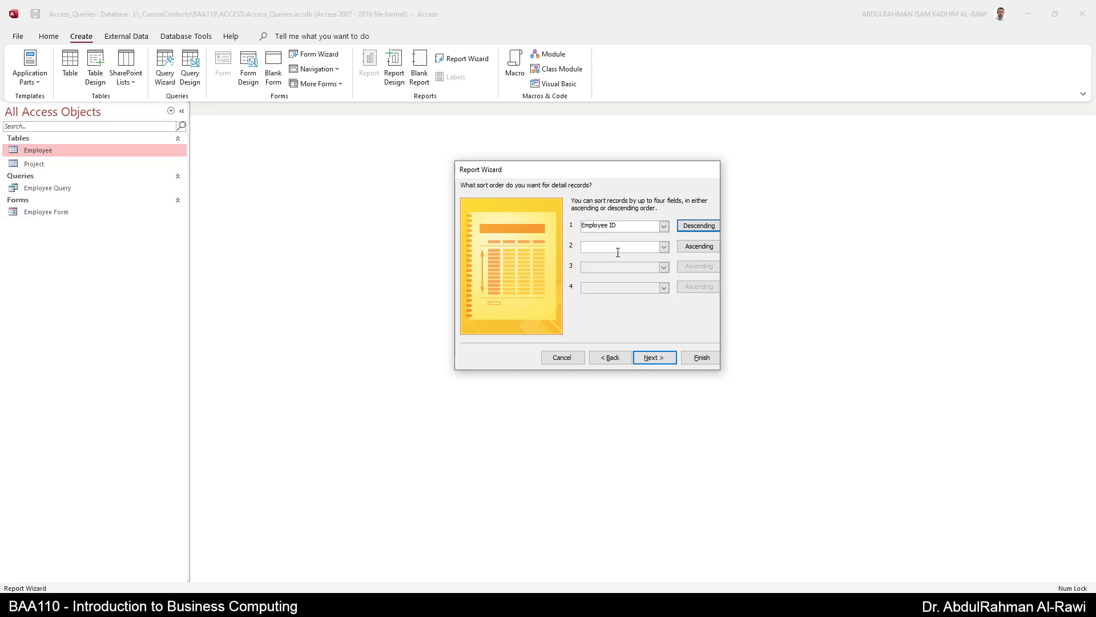
pyautogui.click(664, 359)
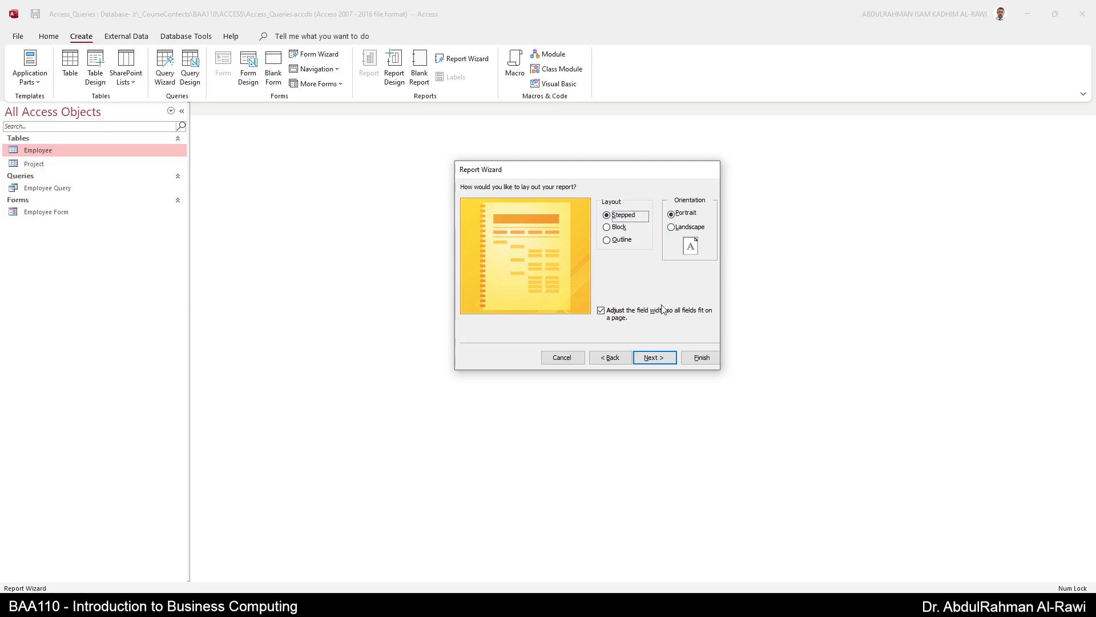
# Accept the stepped portrait layout, title the report "Employee Report", and finish the wizard with the report preview
pyautogui.click(652, 359)
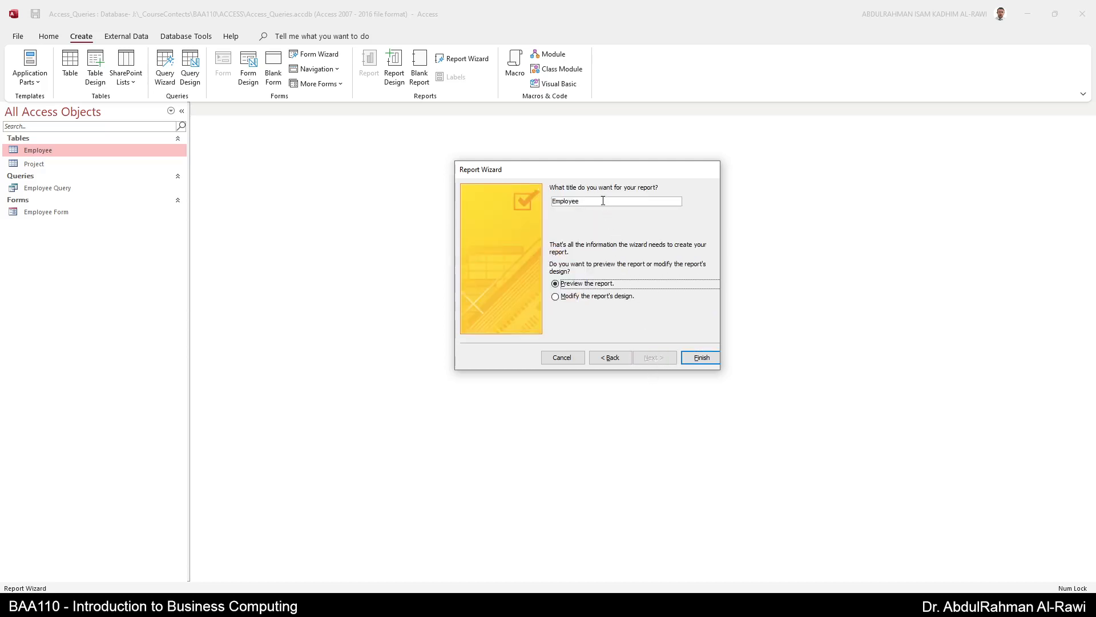
pyautogui.click(603, 200)
pyautogui.write('Report')
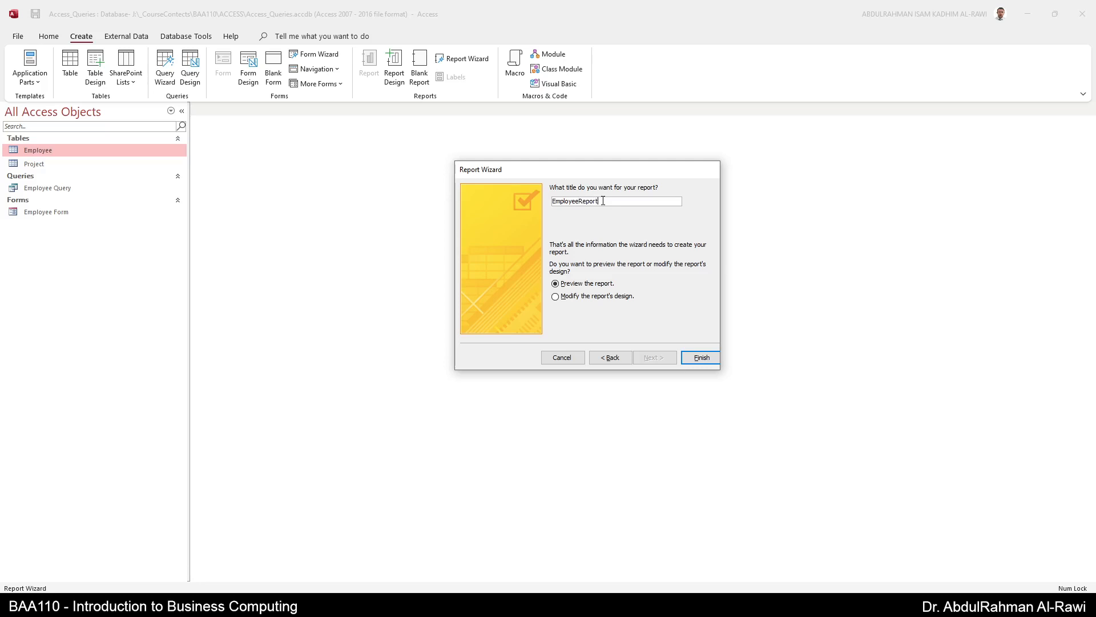
pyautogui.click(578, 199)
pyautogui.click(714, 360)
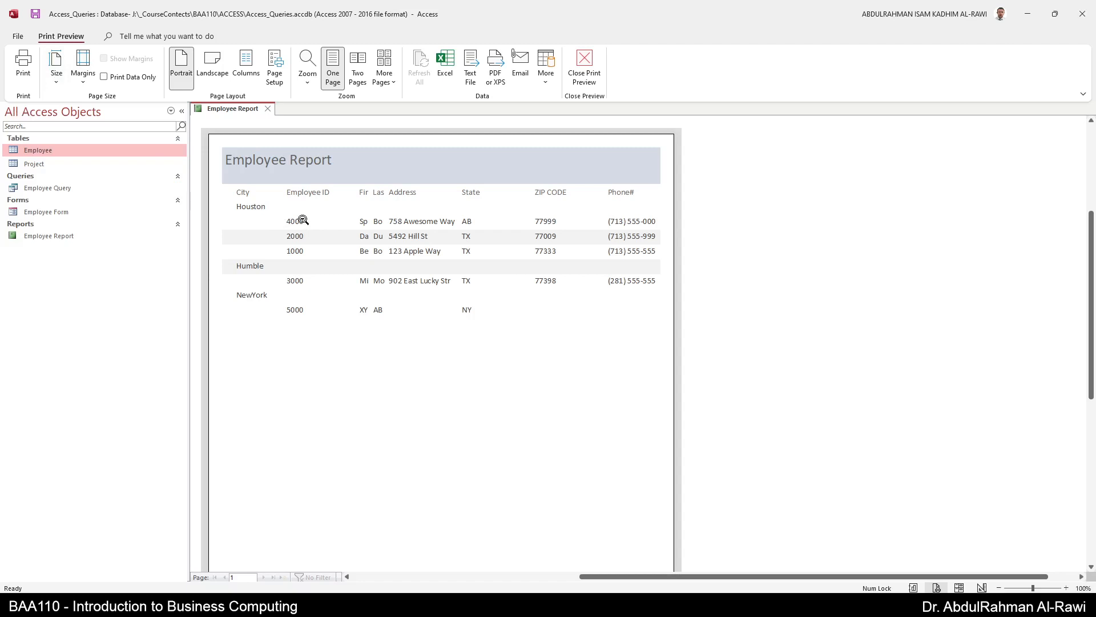
# Close the report preview and open Employee Report in Layout View
pyautogui.scroll(-5, 335, 331)
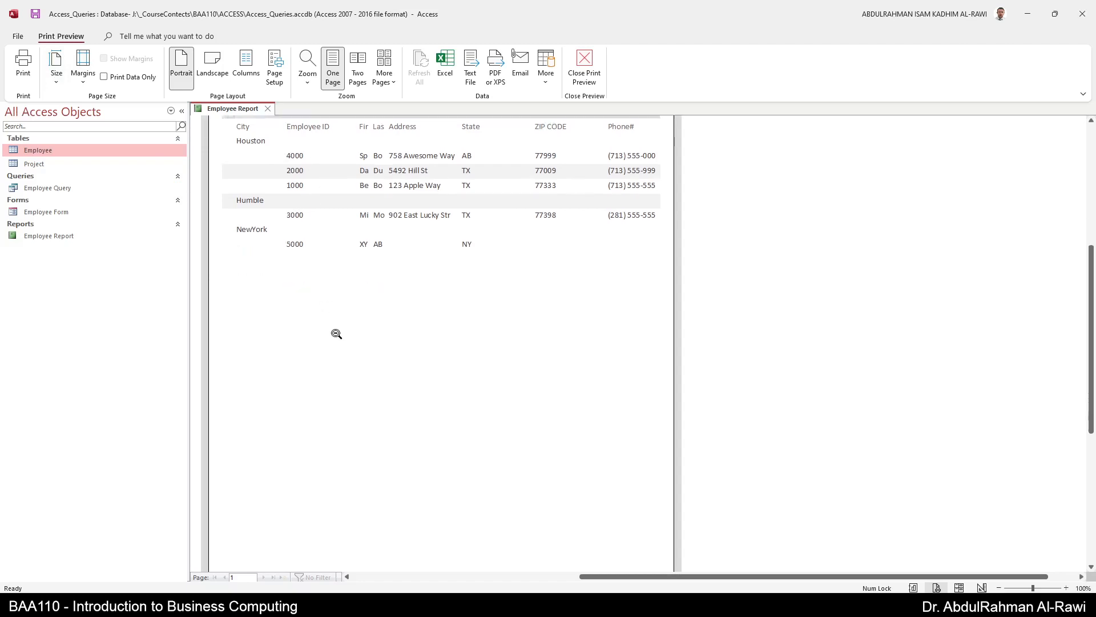
pyautogui.scroll(9, 316, 304)
pyautogui.scroll(-3, 311, 294)
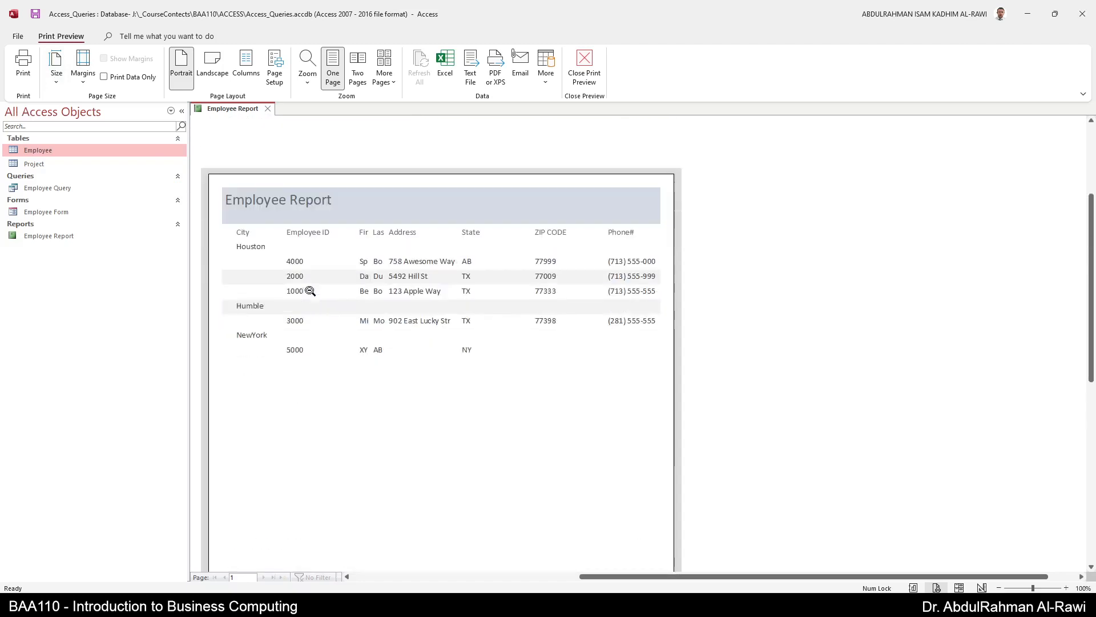
pyautogui.click(267, 108)
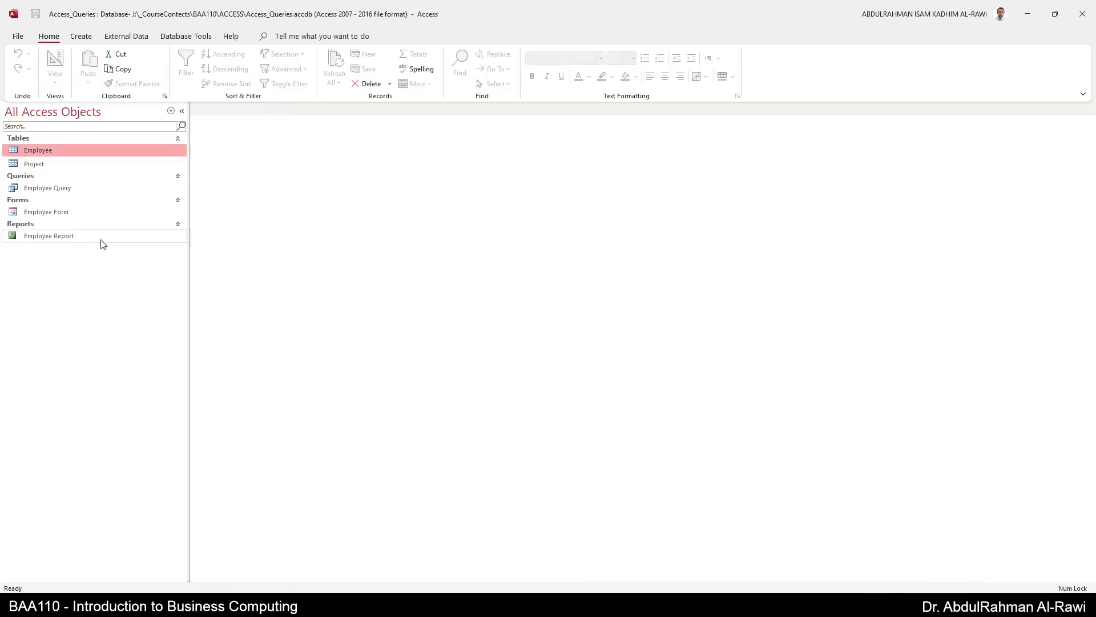
pyautogui.click(64, 240)
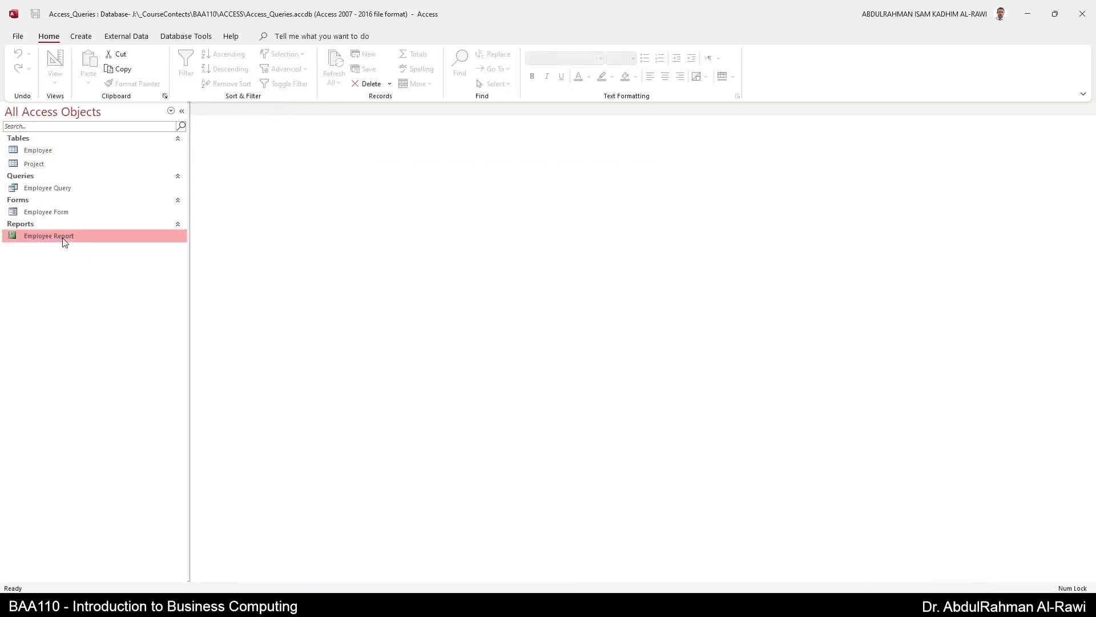
pyautogui.rightClick(64, 243)
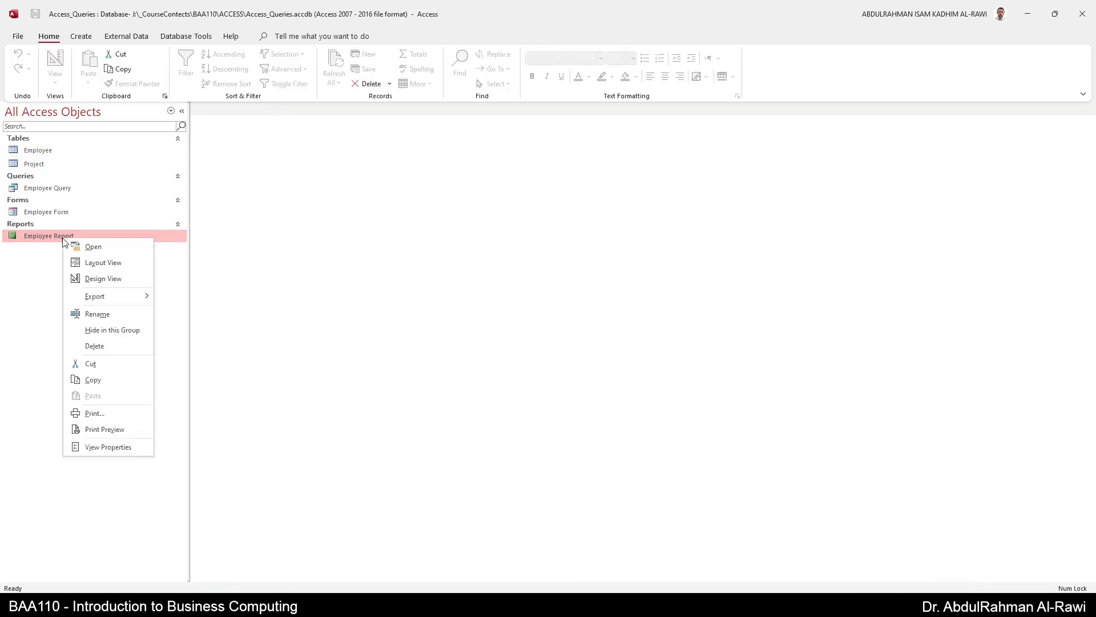
pyautogui.click(95, 264)
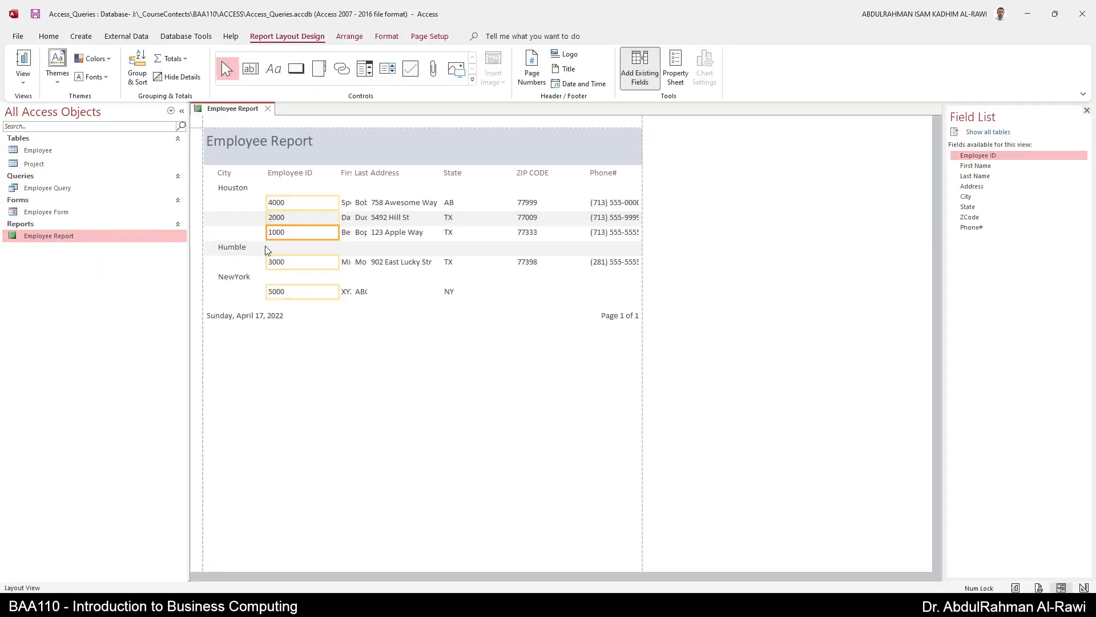
# Narrow the Employee ID value boxes from their right edge to free space beside the First Name column
pyautogui.click(322, 204)
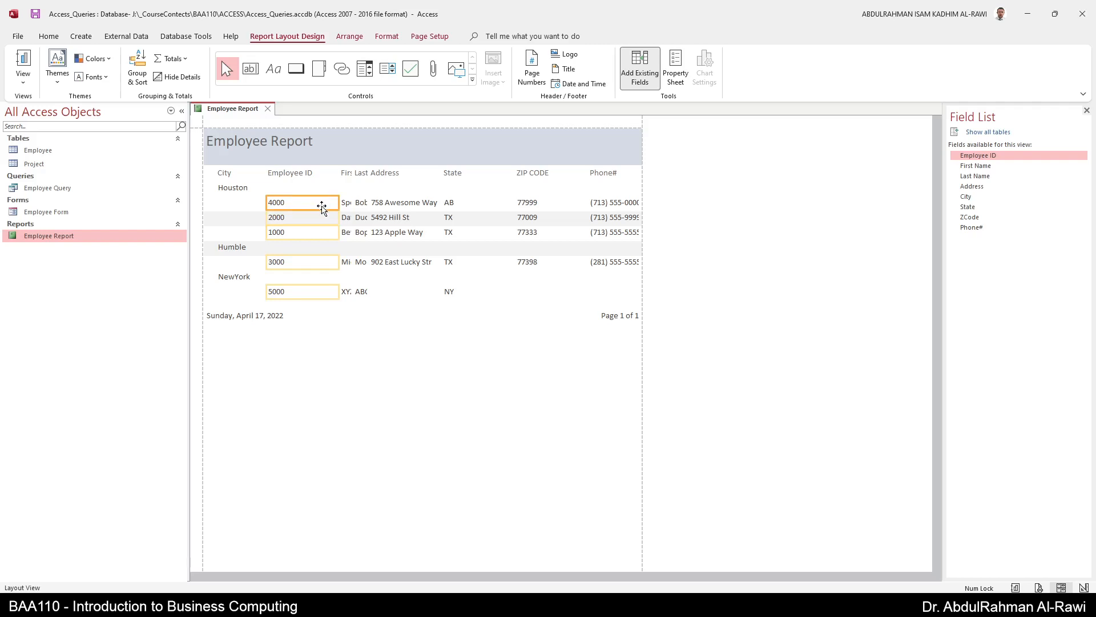
pyautogui.click(310, 290)
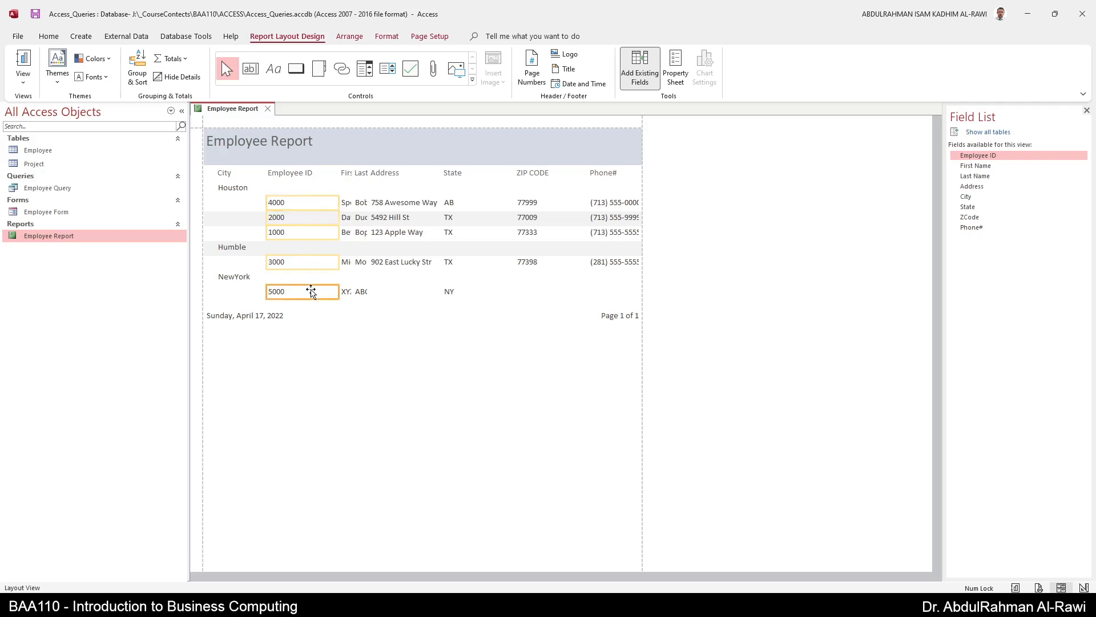
pyautogui.click(321, 205)
pyautogui.click(325, 217)
pyautogui.click(323, 232)
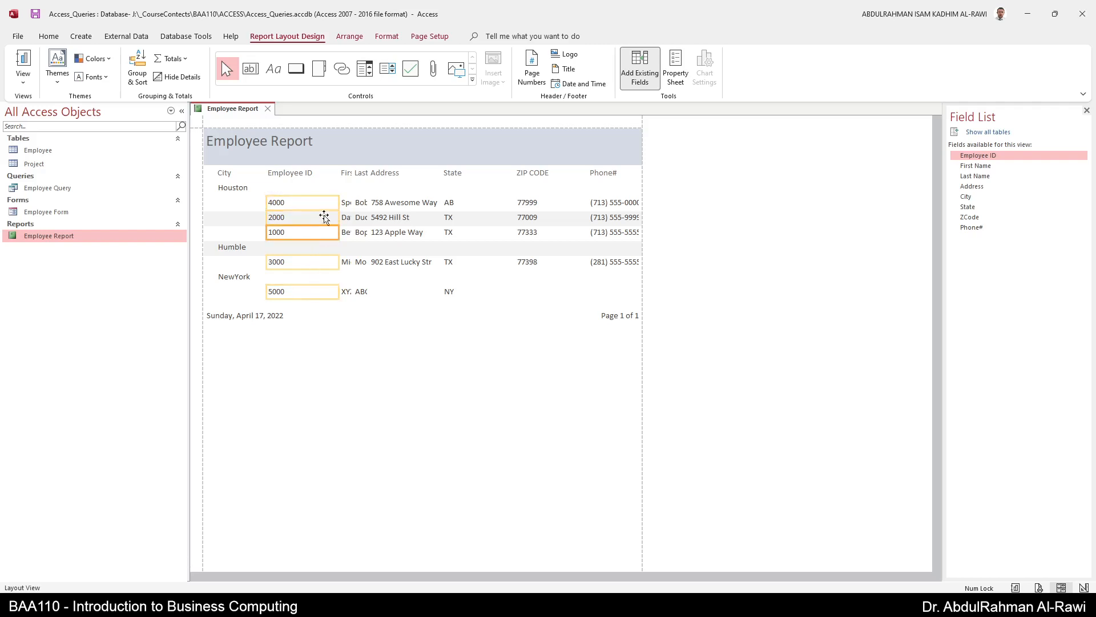
pyautogui.click(329, 206)
pyautogui.moveTo(338, 204); pyautogui.dragTo(314, 202)
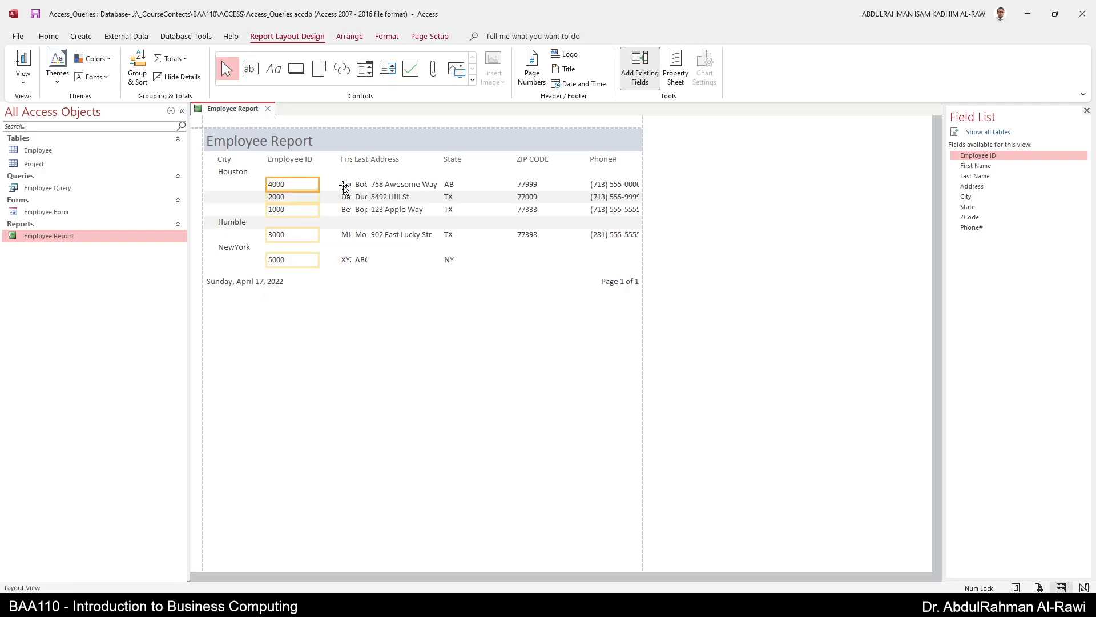
# Widen the First Name values and heading leftward toward the Employee ID column
pyautogui.click(345, 184)
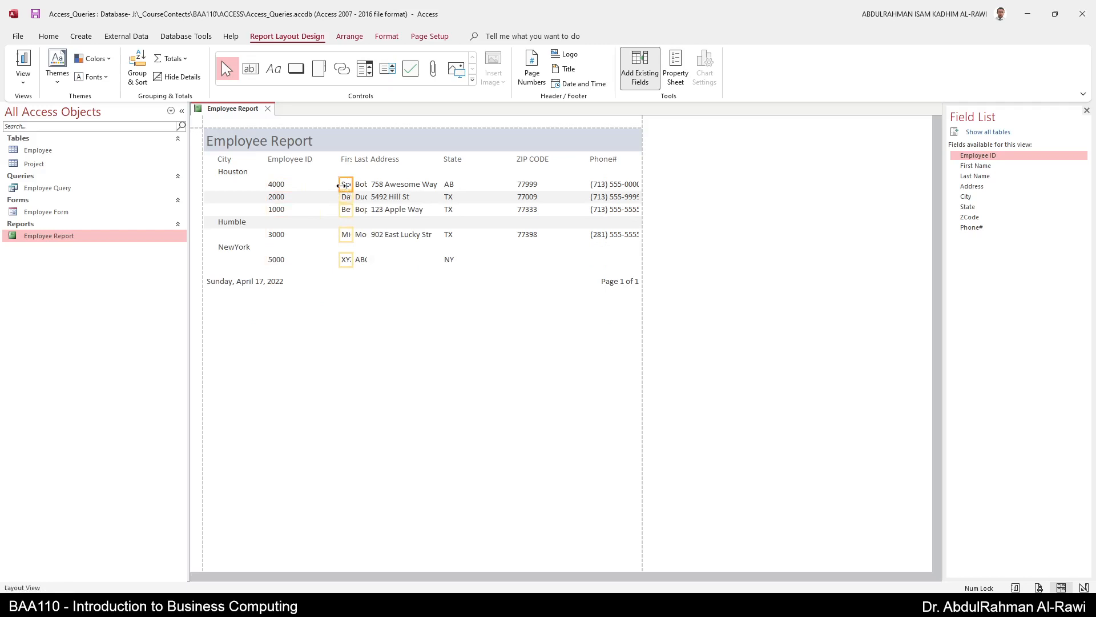
pyautogui.moveTo(338, 185); pyautogui.dragTo(317, 160)
pyautogui.click(342, 159)
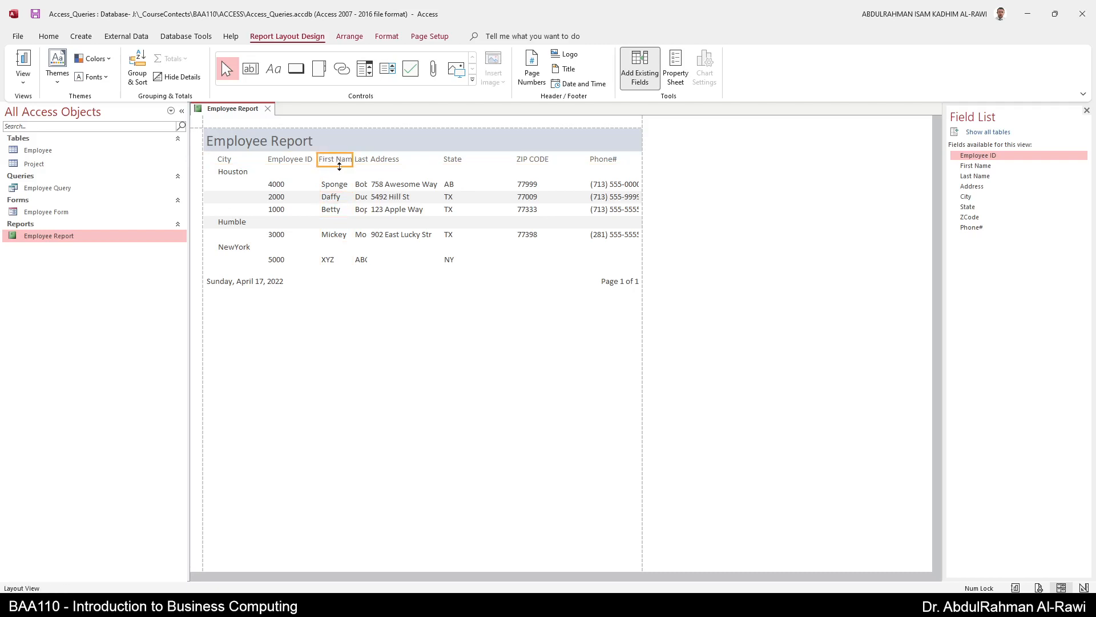
# Narrow the State heading and values from their left edge to free space beside the Address column
pyautogui.click(449, 160)
pyautogui.moveTo(446, 160); pyautogui.dragTo(470, 187)
pyautogui.click(450, 183)
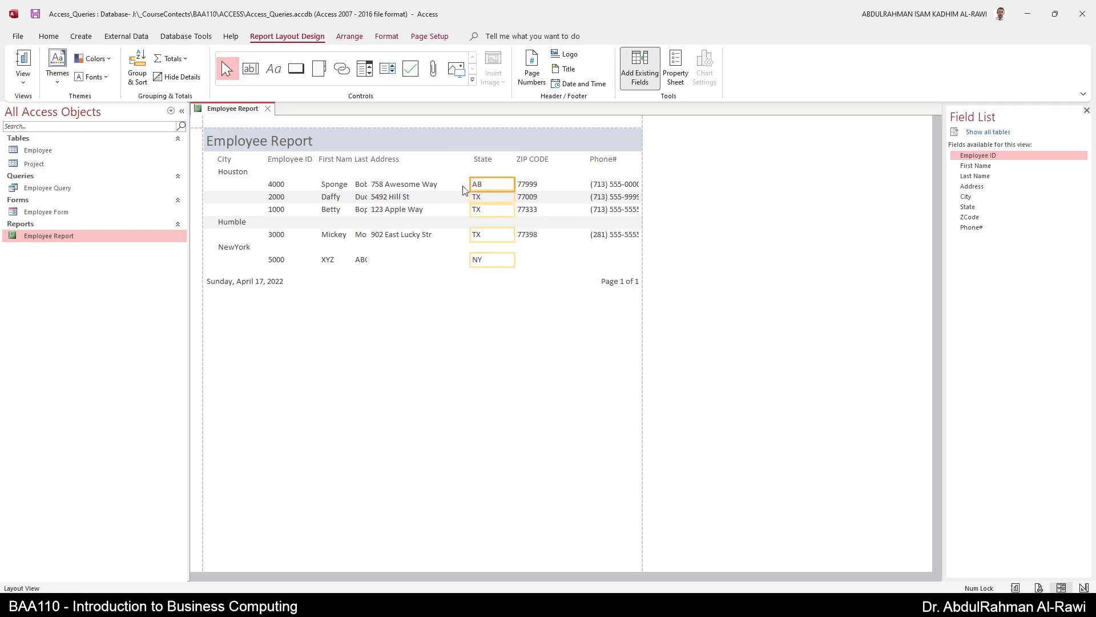
# Shift the Address heading and values right toward the State column, leaving a gap after Last Name
pyautogui.click(380, 160)
pyautogui.moveTo(369, 161); pyautogui.dragTo(402, 188)
pyautogui.click(384, 183)
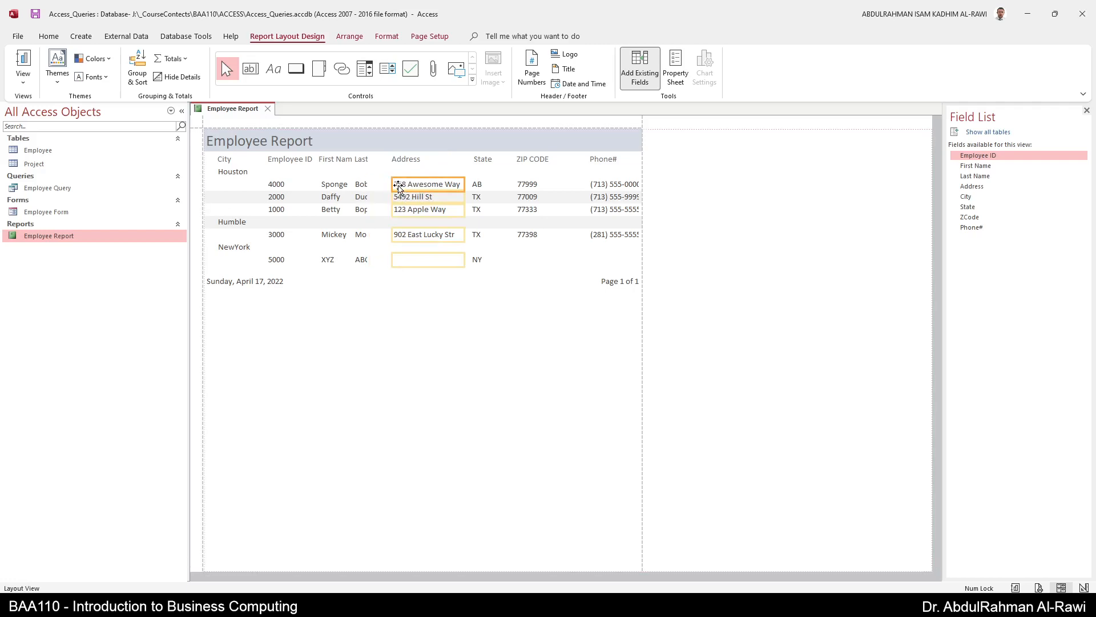
# Widen the Last Name values and heading rightward up to the Address column
pyautogui.click(363, 186)
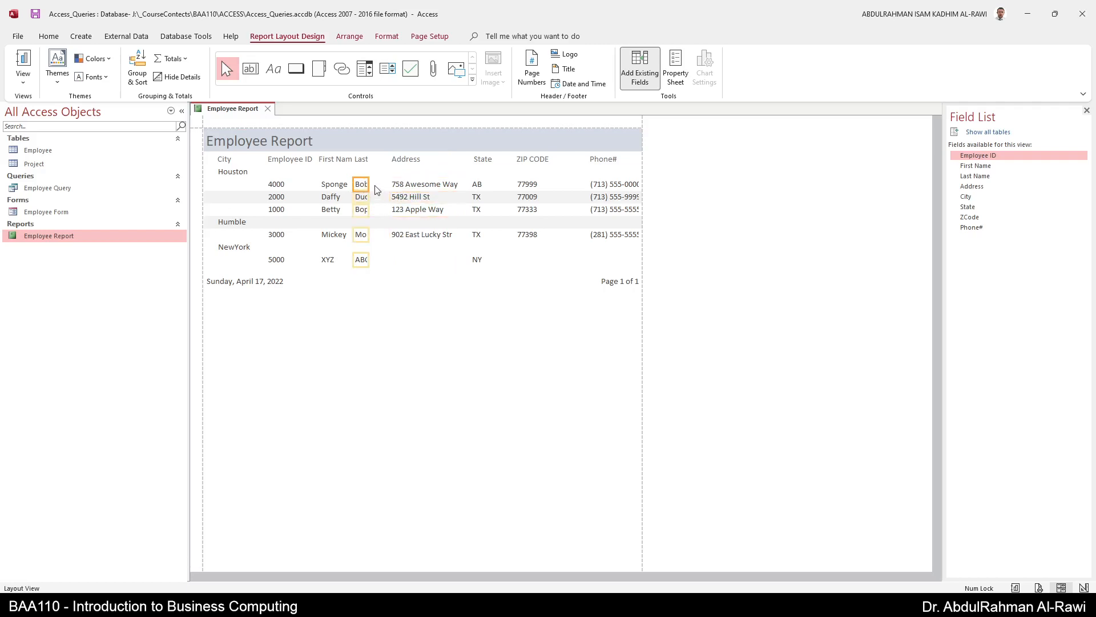
pyautogui.moveTo(368, 183); pyautogui.dragTo(390, 158)
pyautogui.click(362, 160)
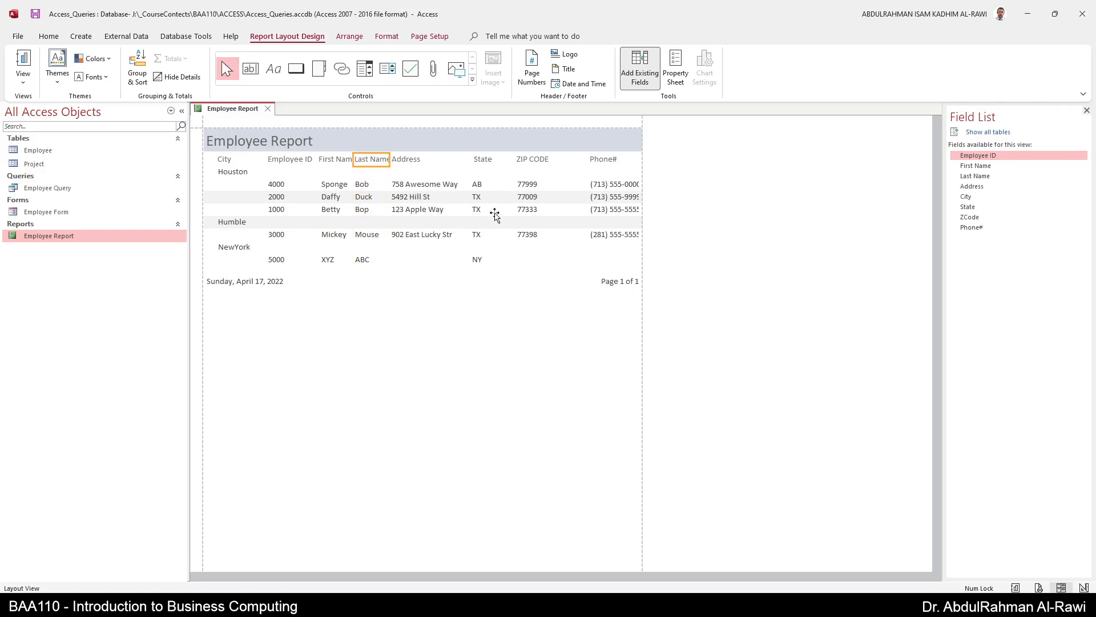
# Narrow the ZIP CODE heading and values from their left edge, keeping them next to the Phone# column
pyautogui.click(517, 159)
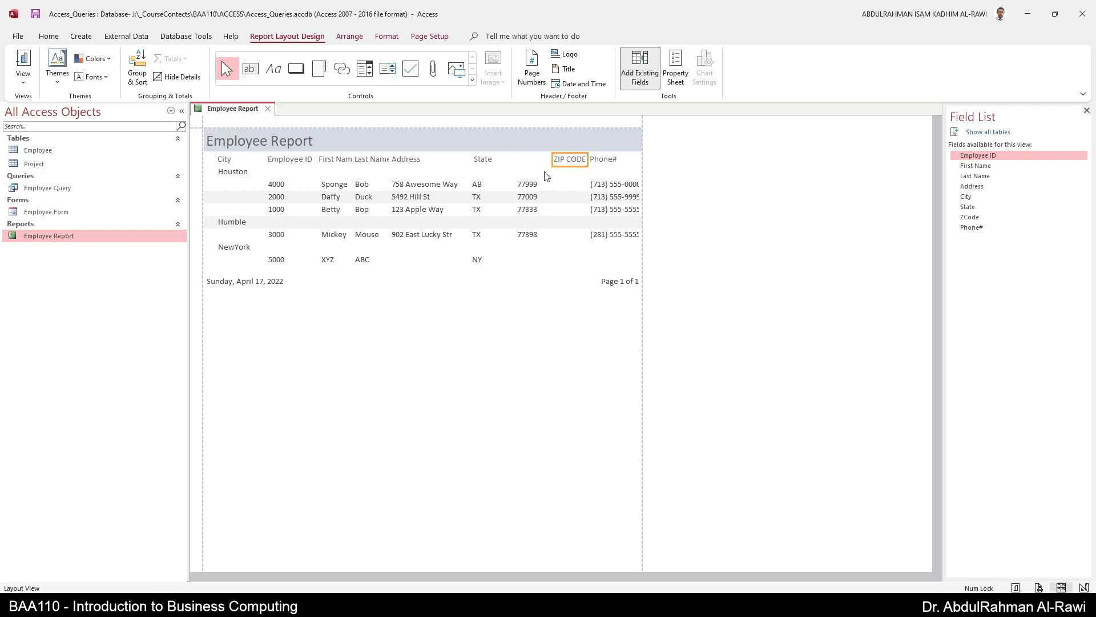
pyautogui.click(537, 185)
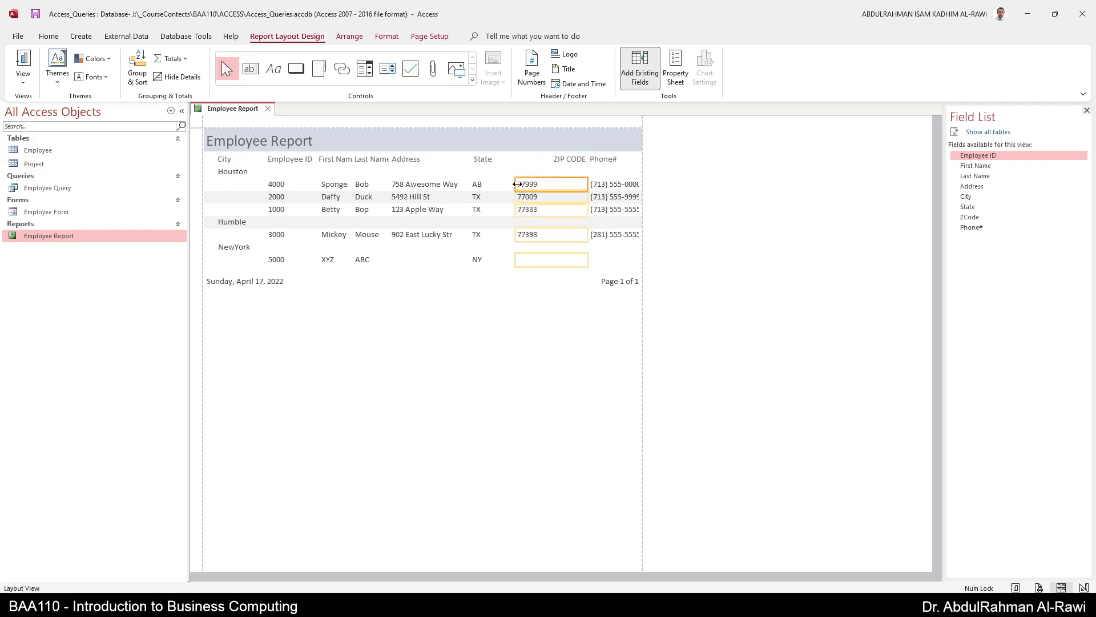
pyautogui.moveTo(516, 183); pyautogui.dragTo(550, 184)
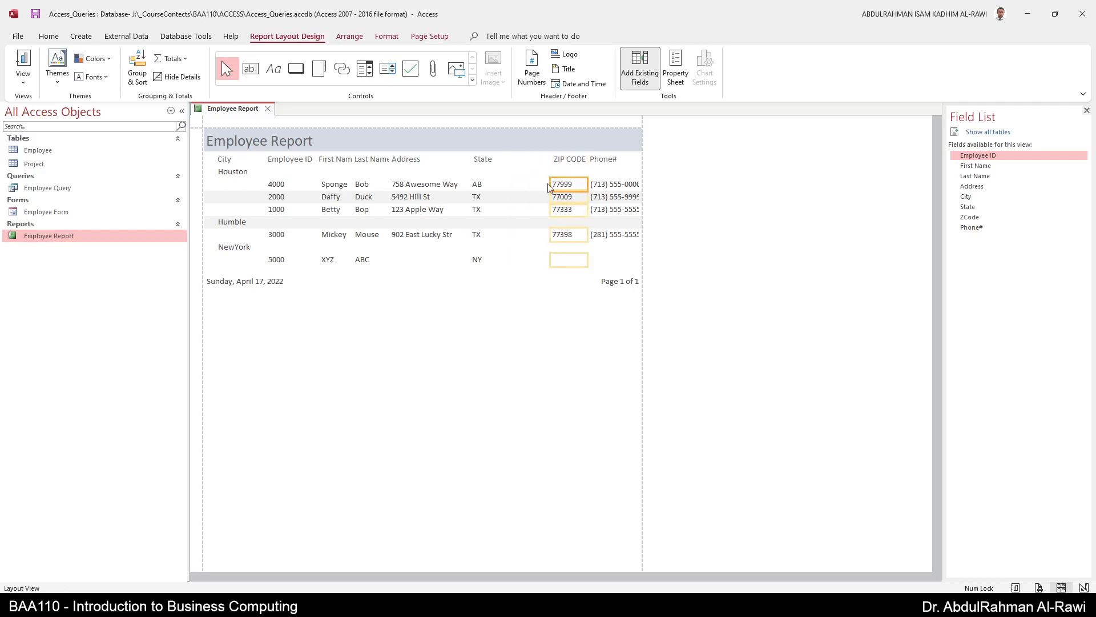
# Narrow the State heading and values and place them closer to the ZIP CODE column
pyautogui.click(483, 160)
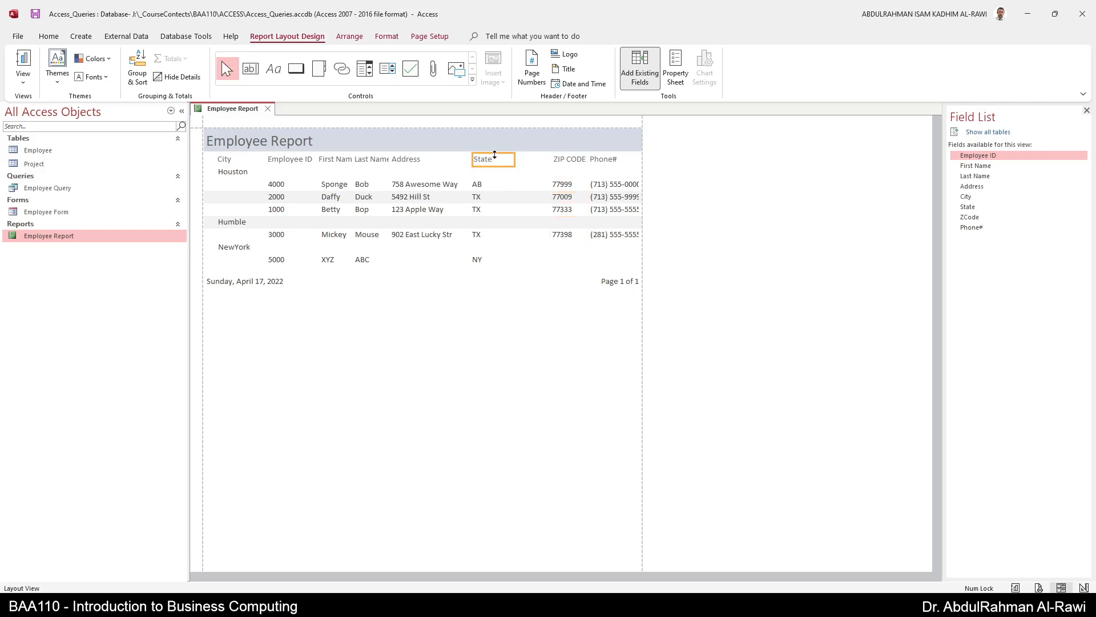
pyautogui.click(494, 154)
pyautogui.moveTo(474, 161); pyautogui.dragTo(519, 190)
pyautogui.click(485, 187)
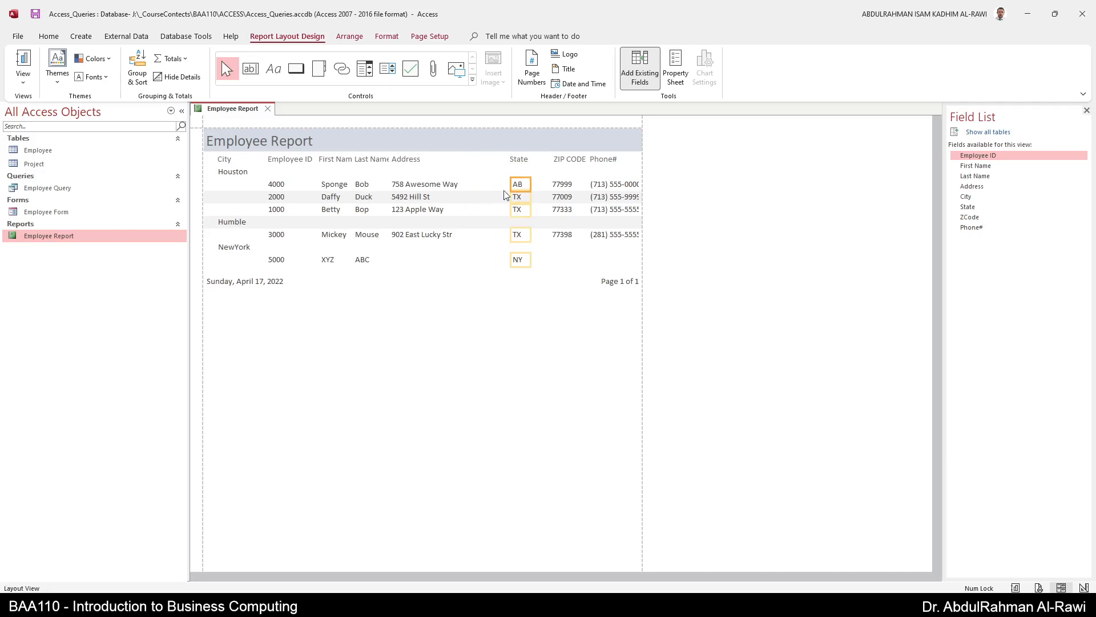
# Shift the Address values and heading right until they sit just before the State column
pyautogui.click(413, 188)
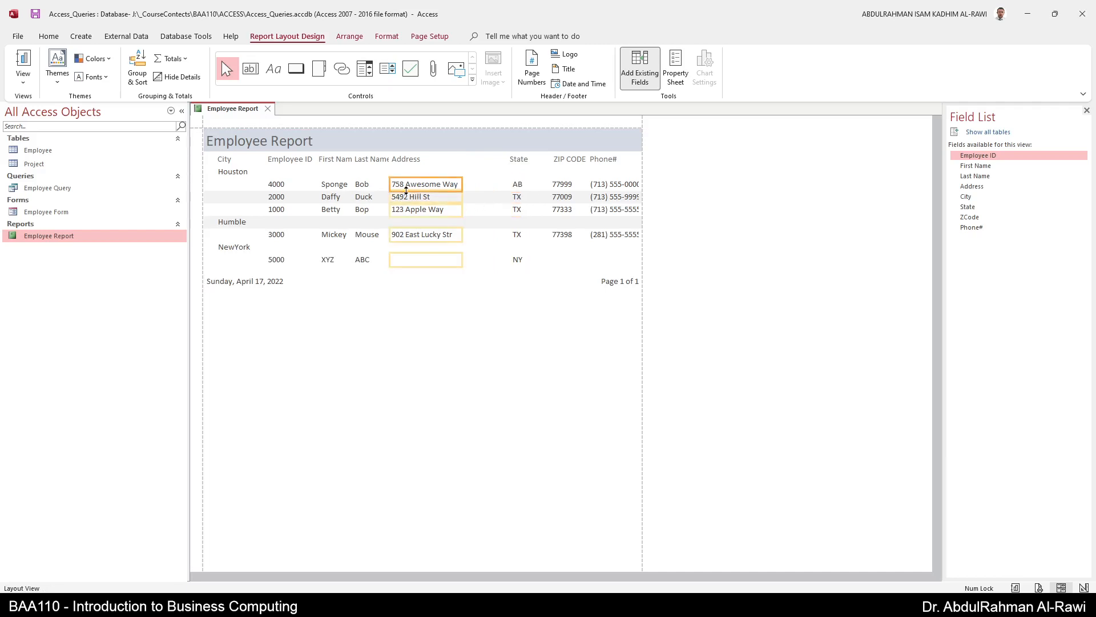
pyautogui.moveTo(408, 190); pyautogui.dragTo(451, 165)
pyautogui.click(410, 162)
# Shift the Last Name heading and values right into the gap before Address, and widen the heading to fit its text
pyautogui.click(377, 164)
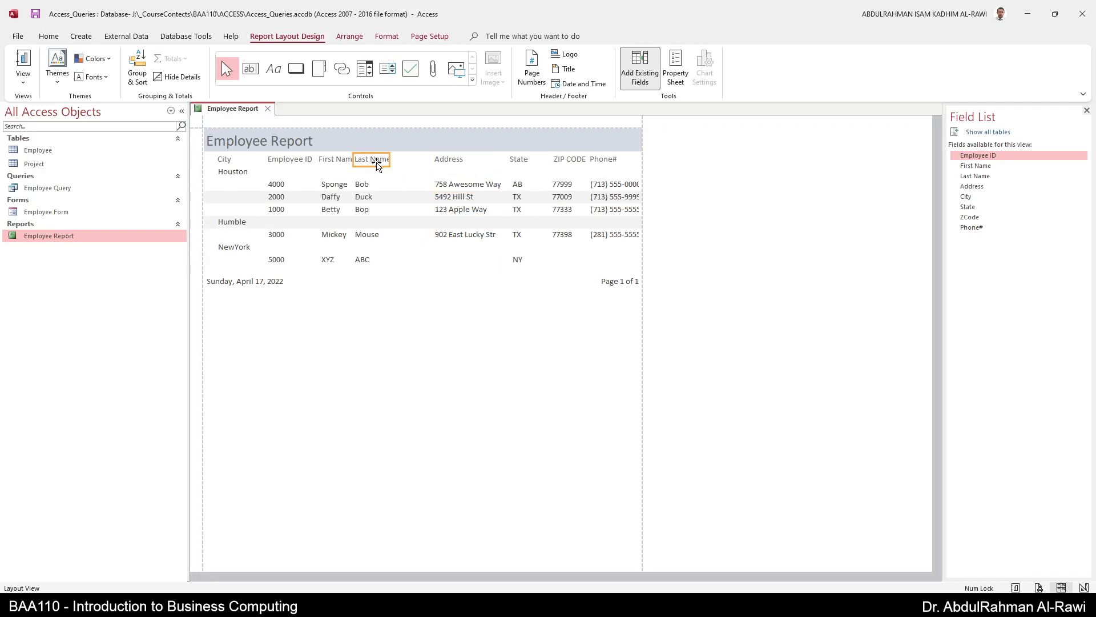
pyautogui.click(377, 164)
pyautogui.click(390, 165)
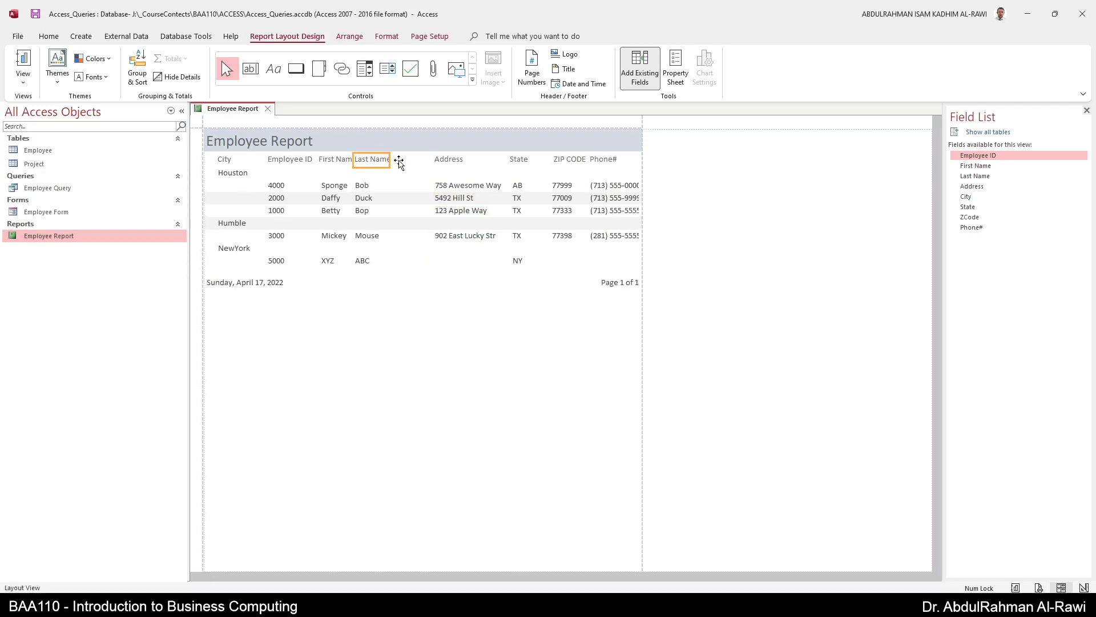
pyautogui.click(367, 189)
pyautogui.moveTo(368, 193)
pyautogui.mouseDown()
pyautogui.moveTo(390, 193)
pyautogui.moveTo(378, 192)
pyautogui.mouseUp()
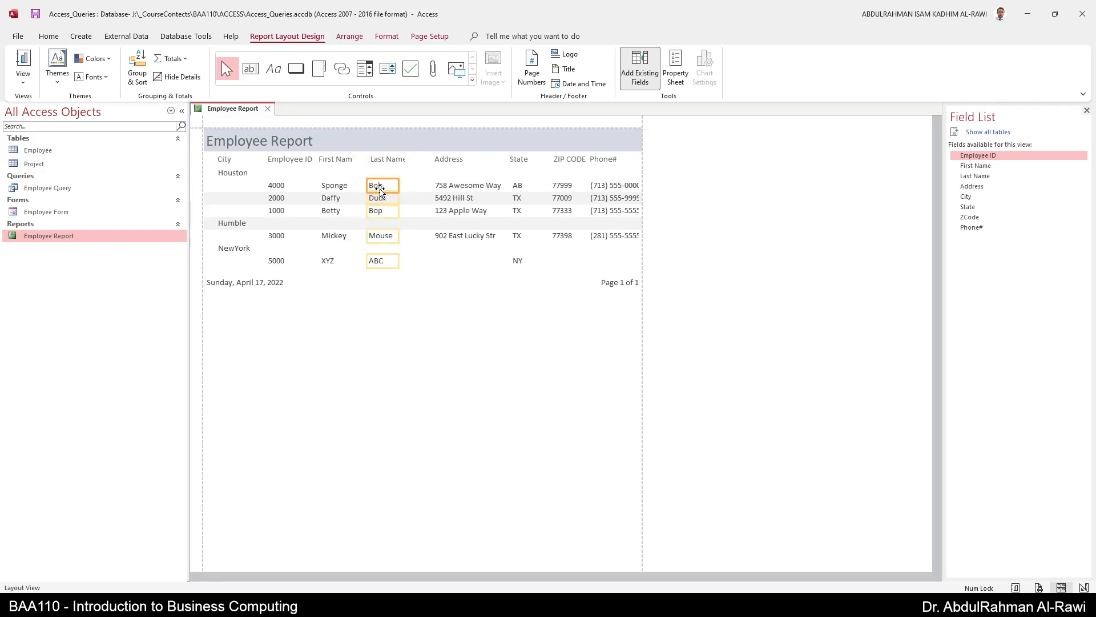
pyautogui.click(400, 161)
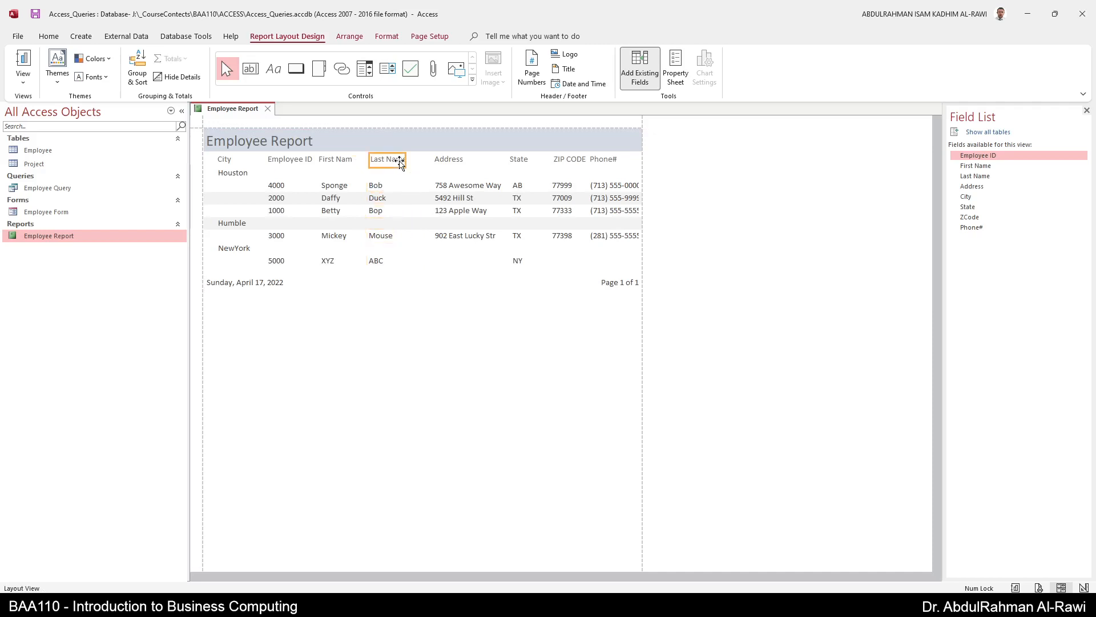
pyautogui.moveTo(406, 160); pyautogui.dragTo(362, 159)
# Widen the First Name heading rightward so its full text fits before the Last Name column
pyautogui.click(353, 160)
pyautogui.click(345, 198)
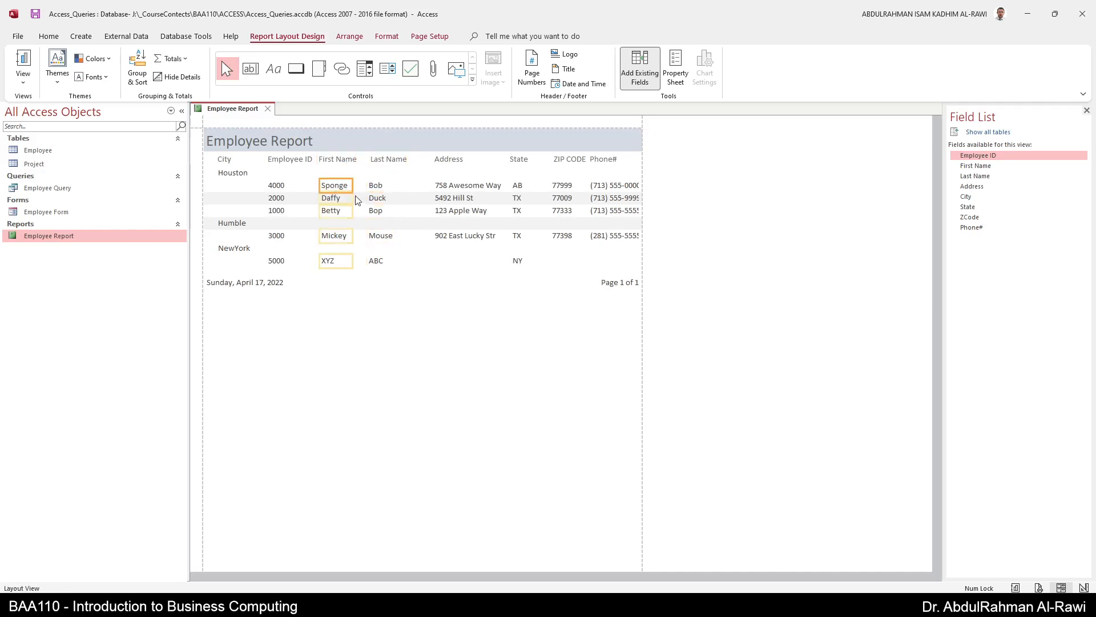
pyautogui.click(393, 413)
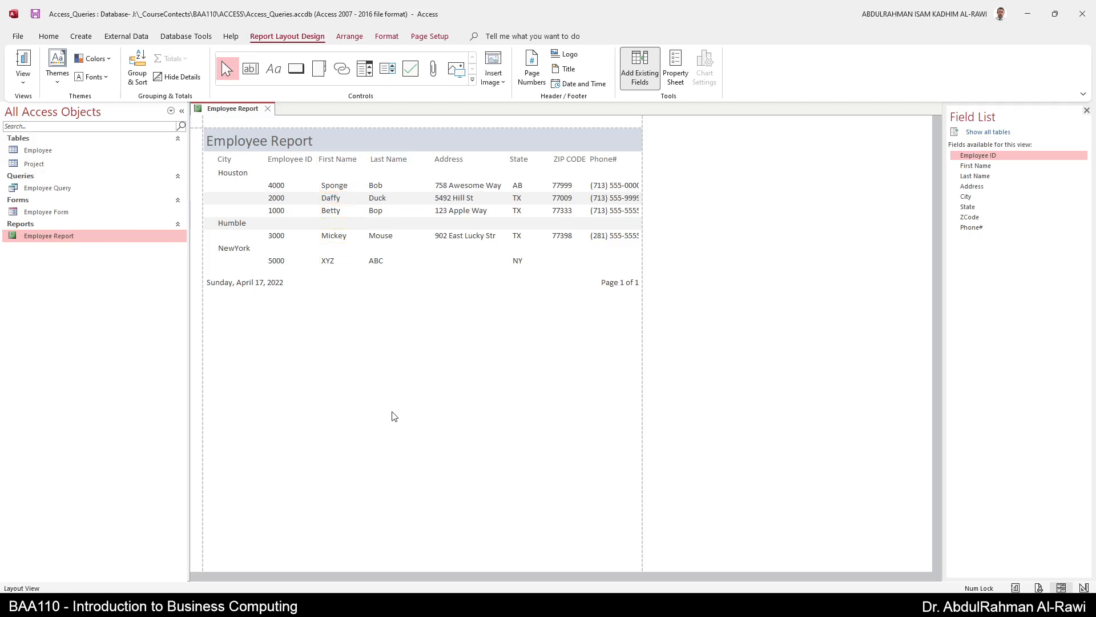
# Move the ZIP CODE heading and values left toward the State column to free space beside Phone#
pyautogui.click(598, 186)
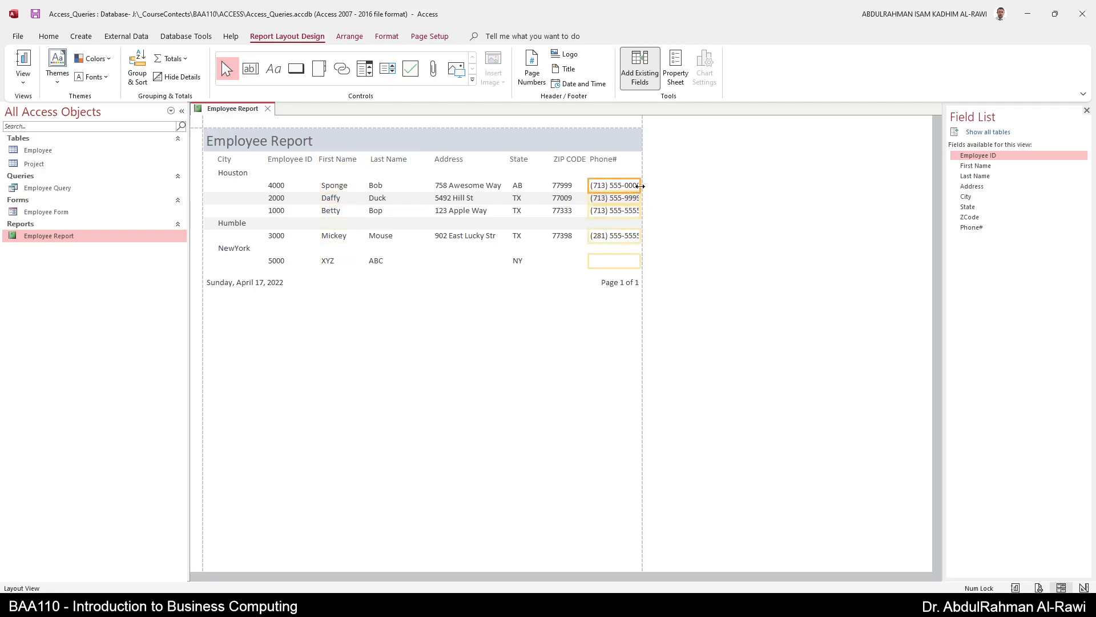
pyautogui.click(576, 162)
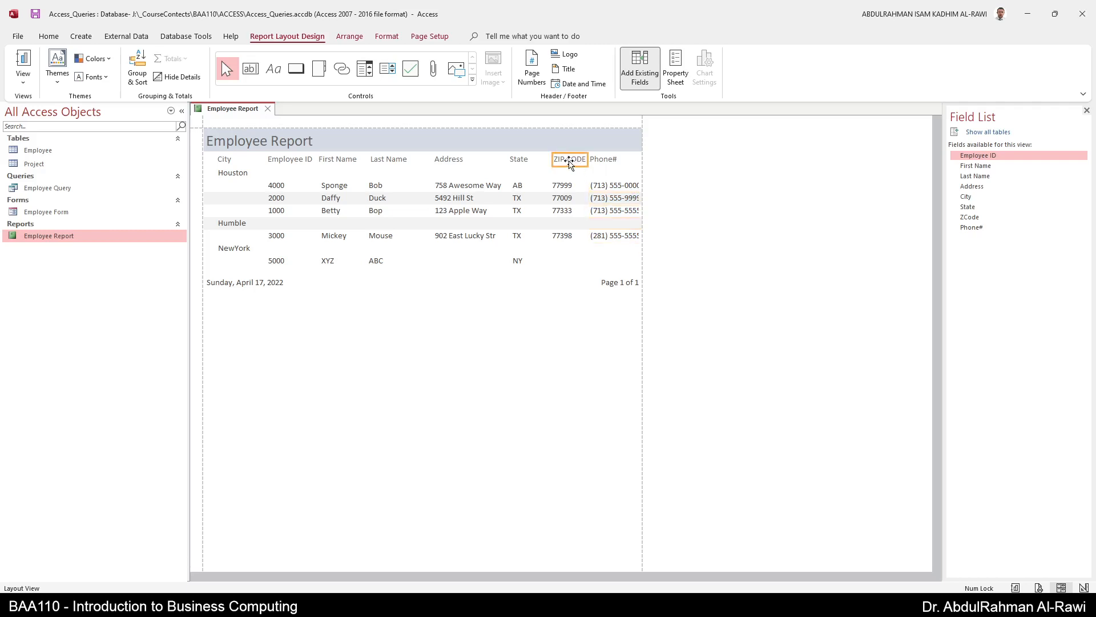
pyautogui.moveTo(556, 161); pyautogui.dragTo(556, 192)
pyautogui.click(563, 184)
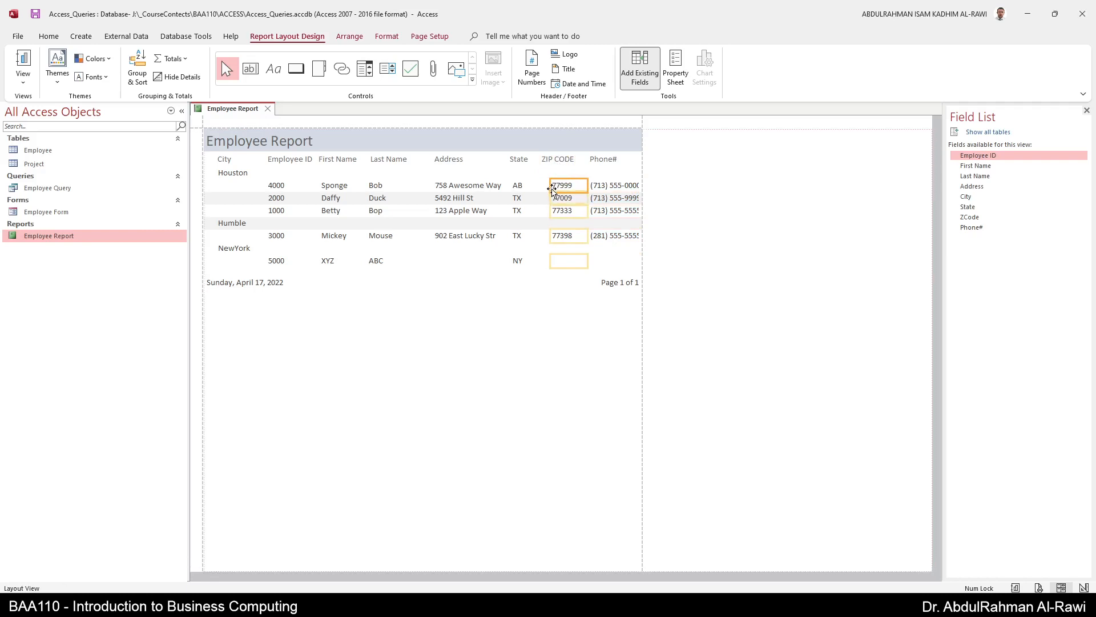
# Widen the Phone# values and heading leftward toward ZIP CODE so the complete phone numbers fit
pyautogui.click(589, 190)
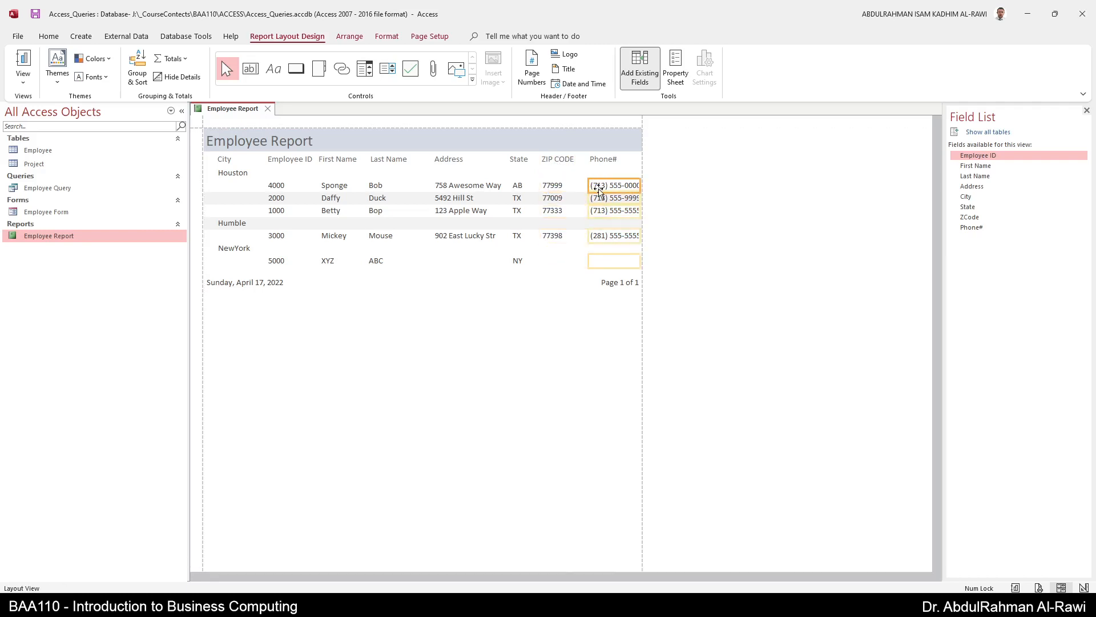
pyautogui.moveTo(588, 190); pyautogui.dragTo(577, 163)
pyautogui.click(609, 161)
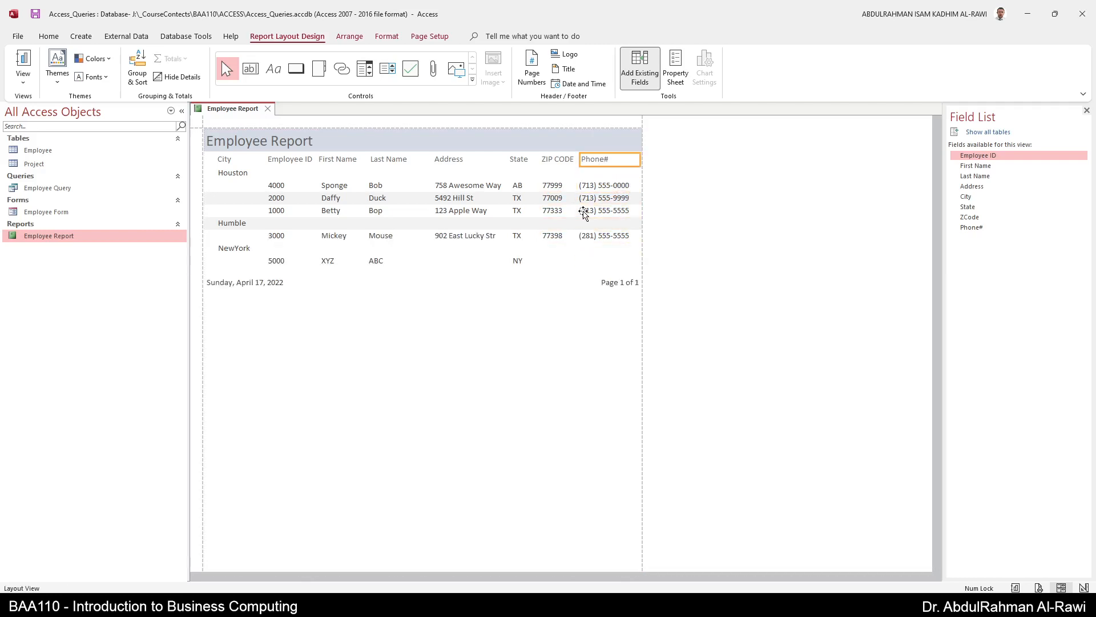
# Close the Employee Report, keeping its layout changes
pyautogui.click(579, 316)
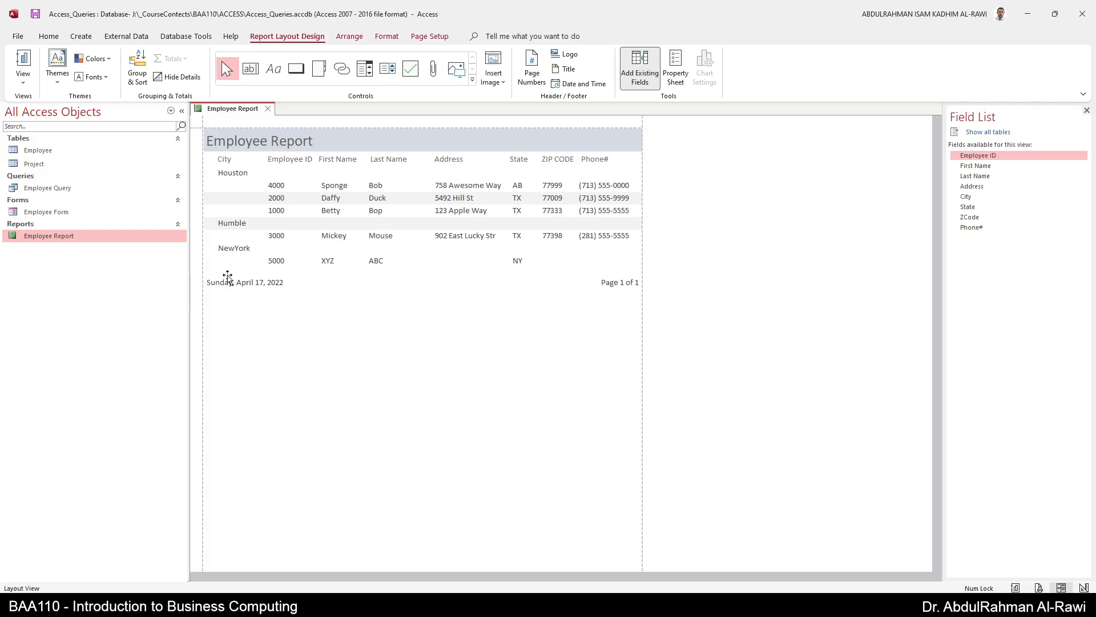
pyautogui.click(49, 37)
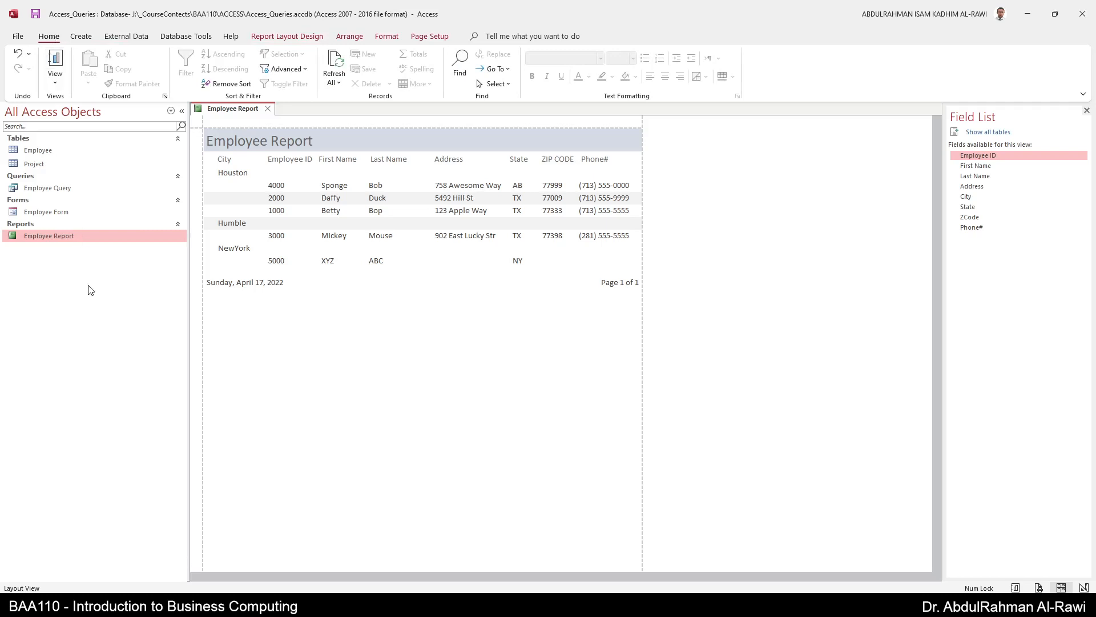
pyautogui.click(266, 110)
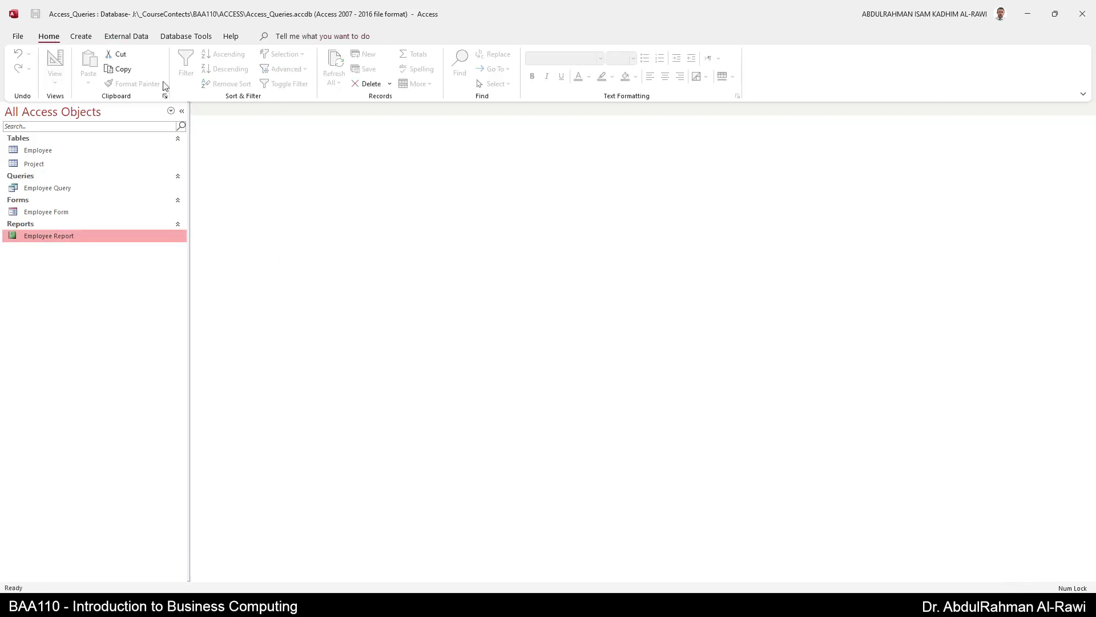
# Start a new report with the Report Wizard and include all fields of the Project table
pyautogui.click(86, 40)
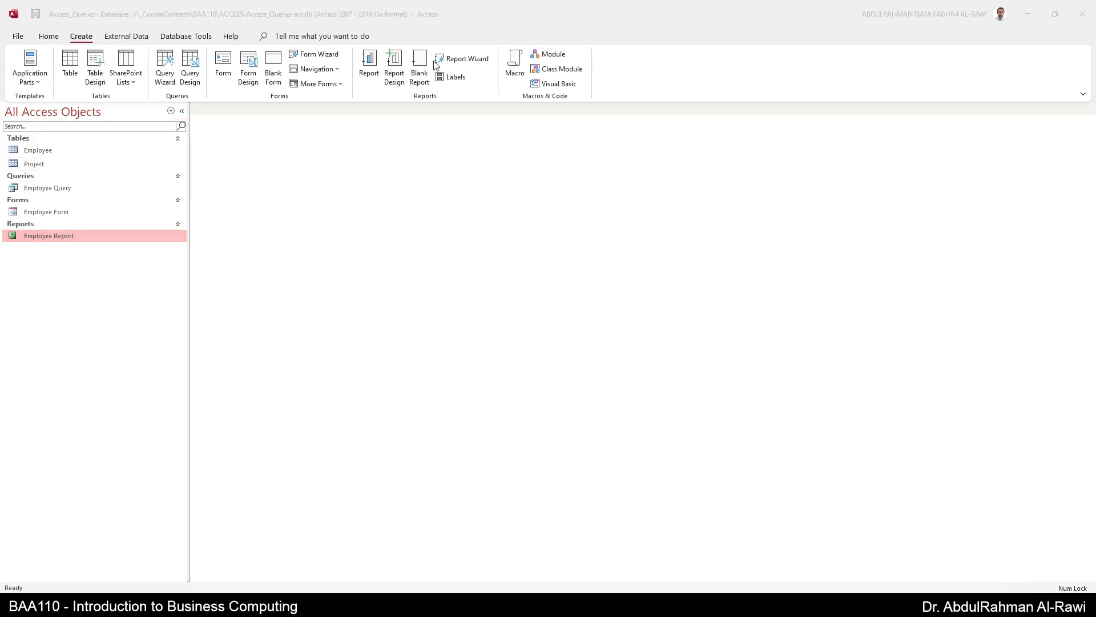
pyautogui.click(464, 59)
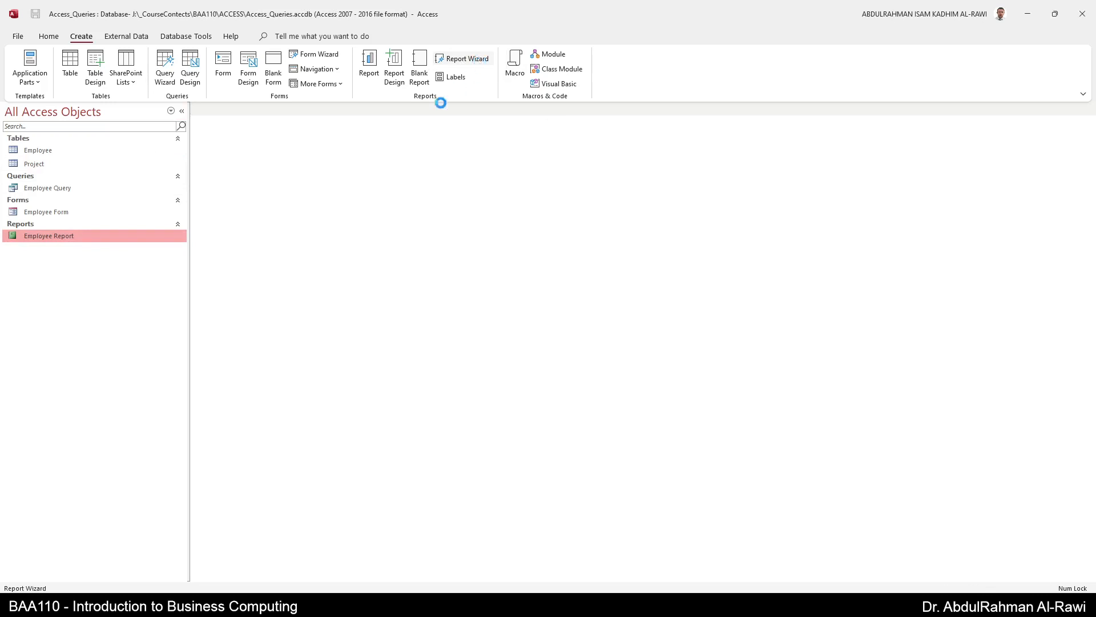
pyautogui.click(559, 209)
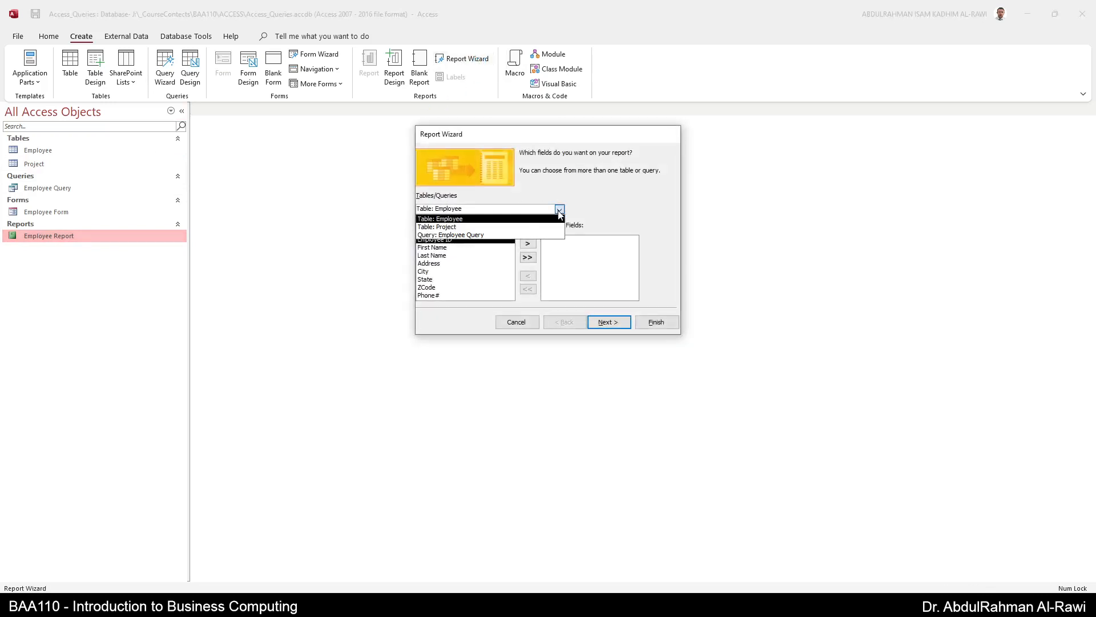
pyautogui.click(530, 227)
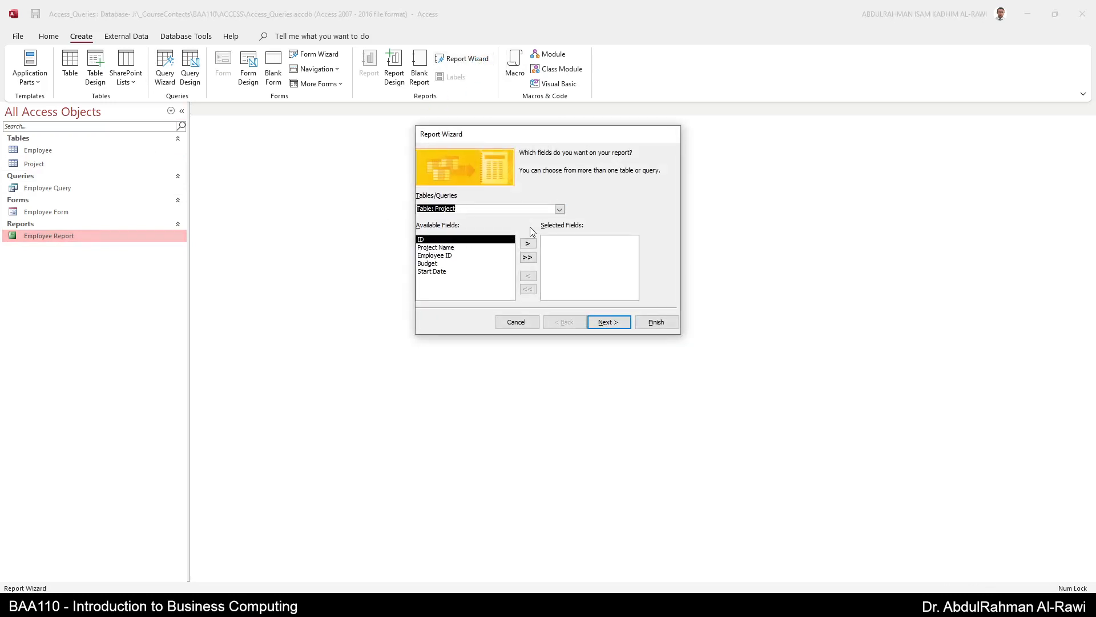
pyautogui.click(533, 257)
pyautogui.click(607, 321)
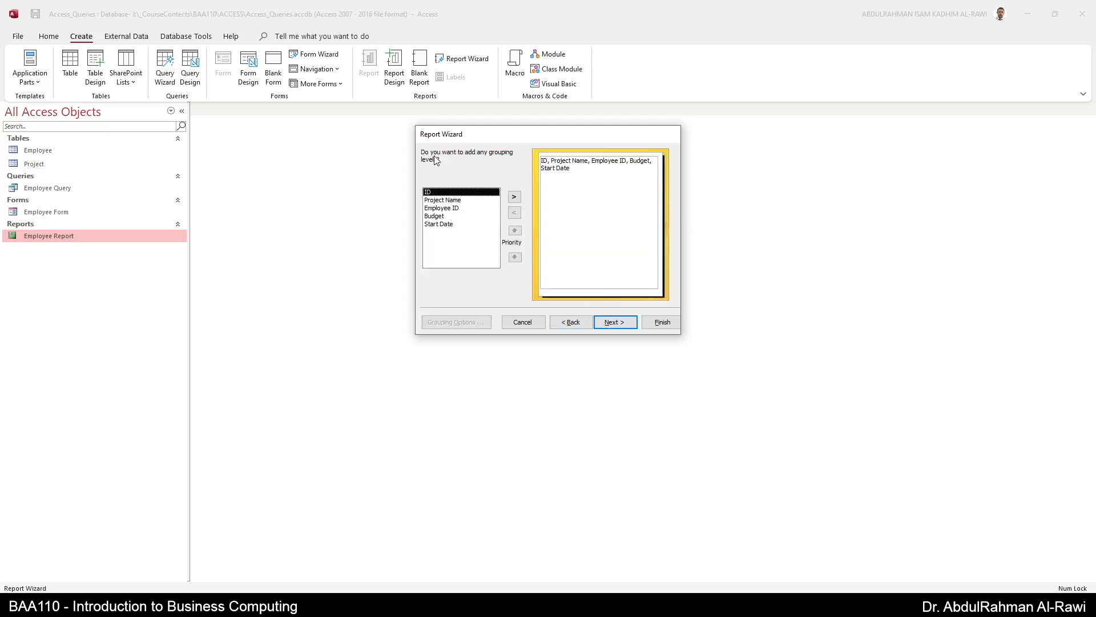
# Group the new report by Employee ID and sort its detail records by Budget in ascending order
pyautogui.doubleClick(442, 209)
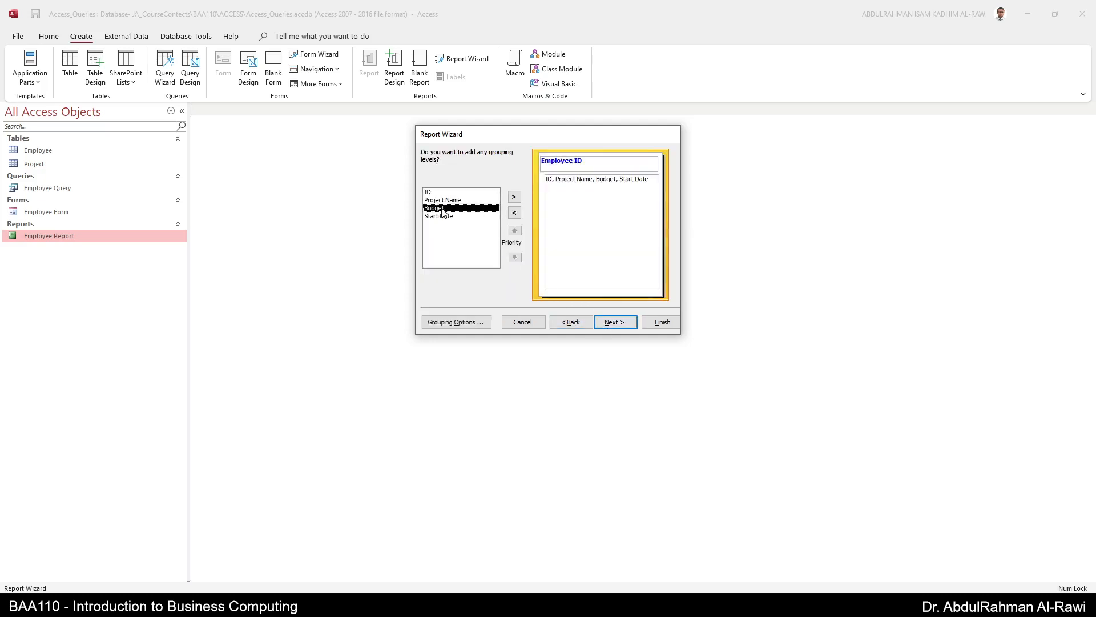
pyautogui.click(597, 326)
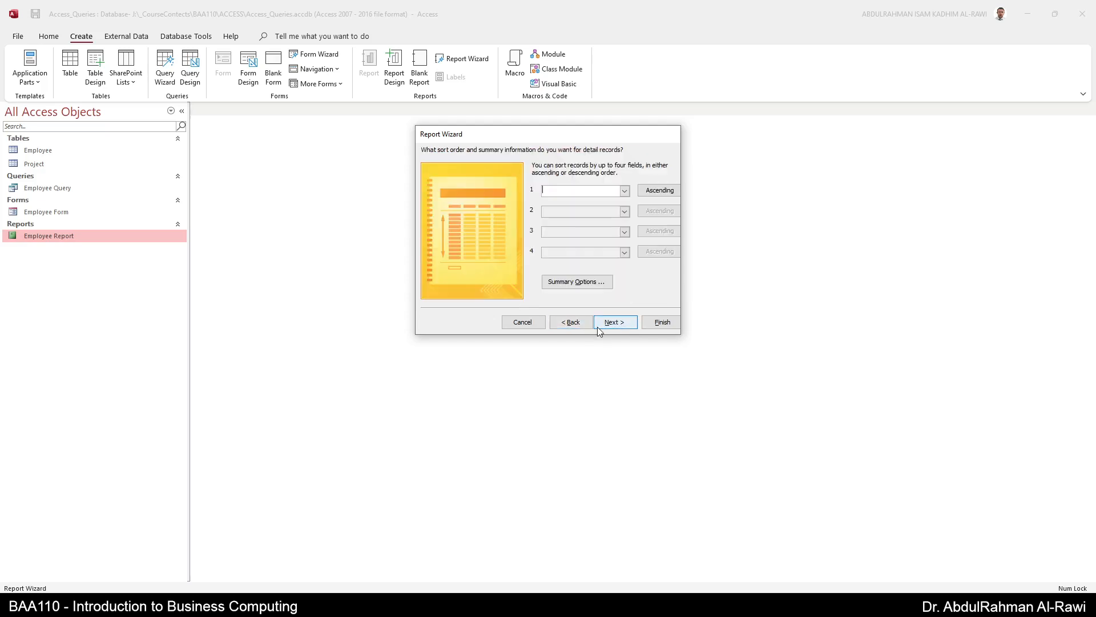
pyautogui.click(624, 191)
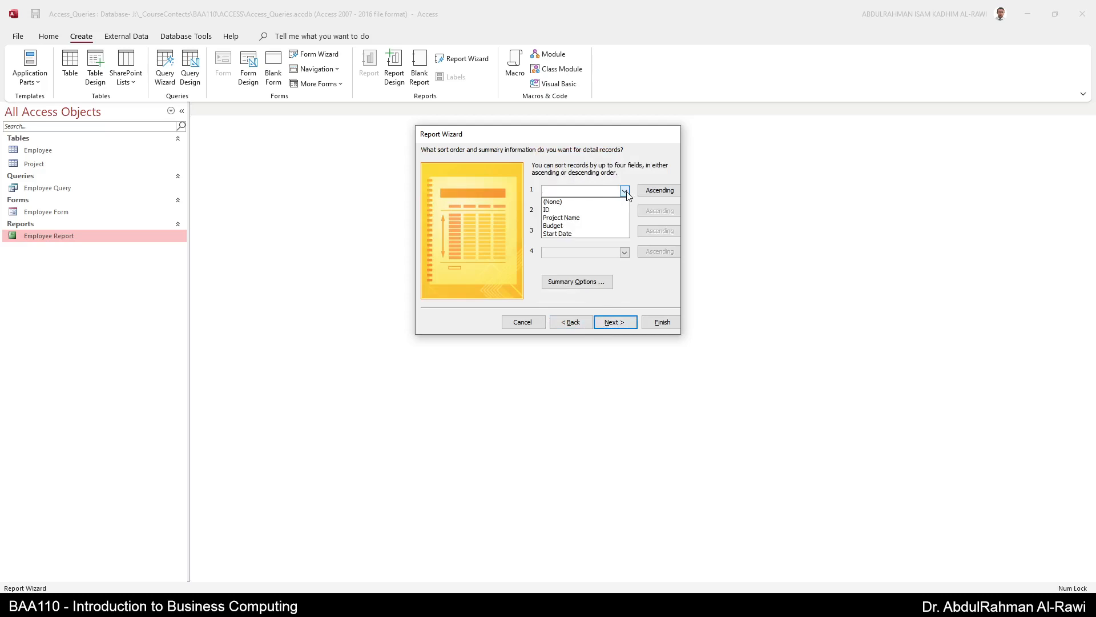
pyautogui.click(610, 225)
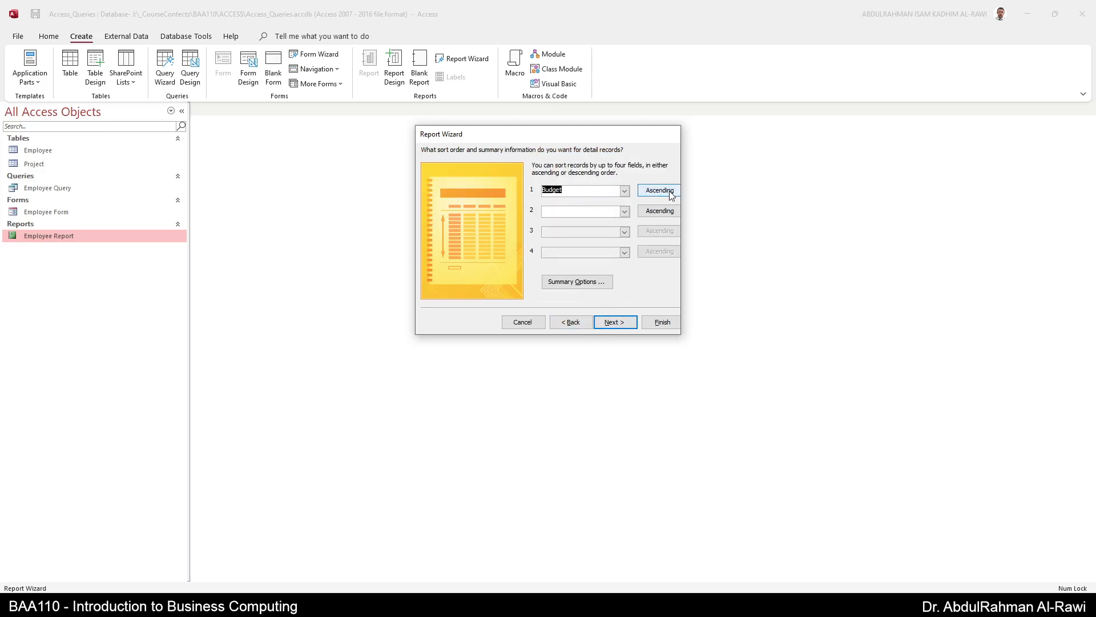
pyautogui.click(652, 193)
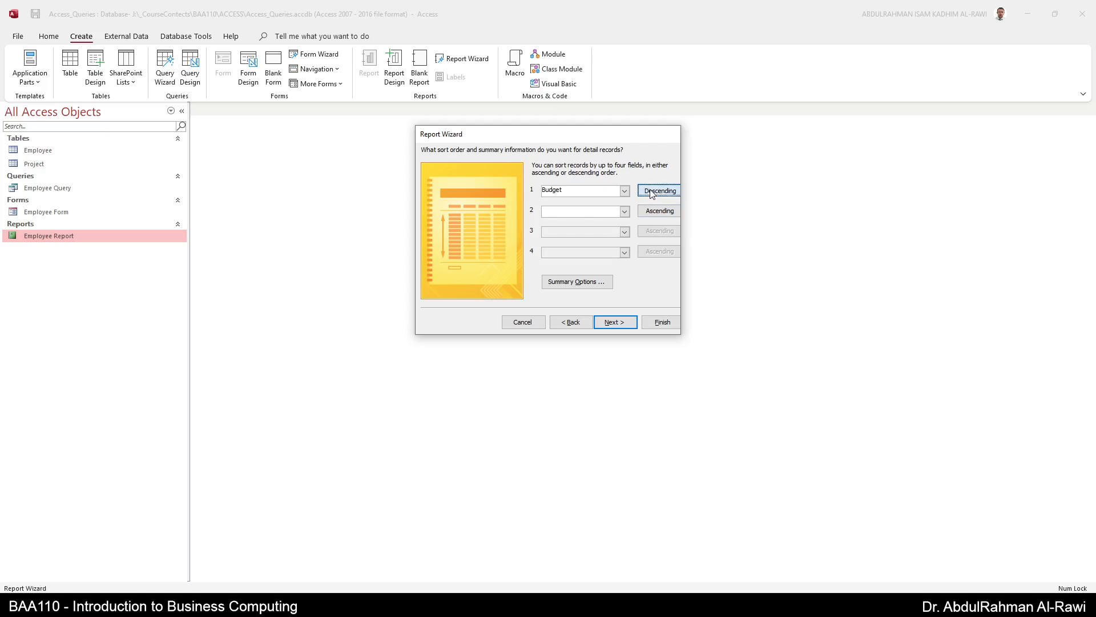
pyautogui.click(652, 193)
pyautogui.click(617, 324)
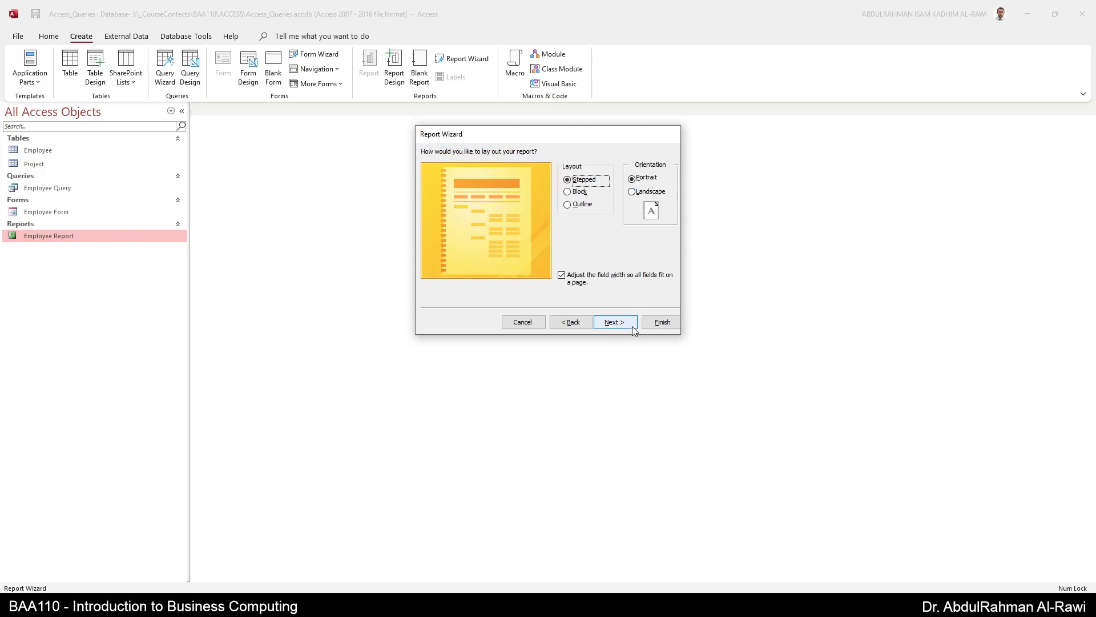
# Choose Landscape orientation, title the report "Project Report" and finish the wizard with a preview
pyautogui.click(641, 194)
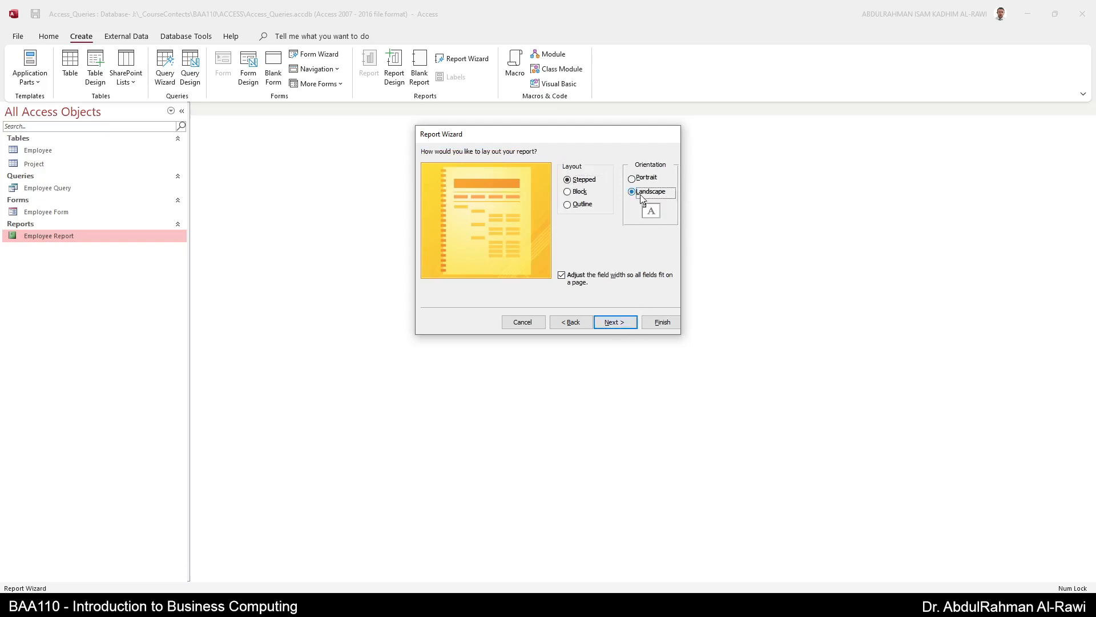
pyautogui.click(619, 323)
pyautogui.click(551, 168)
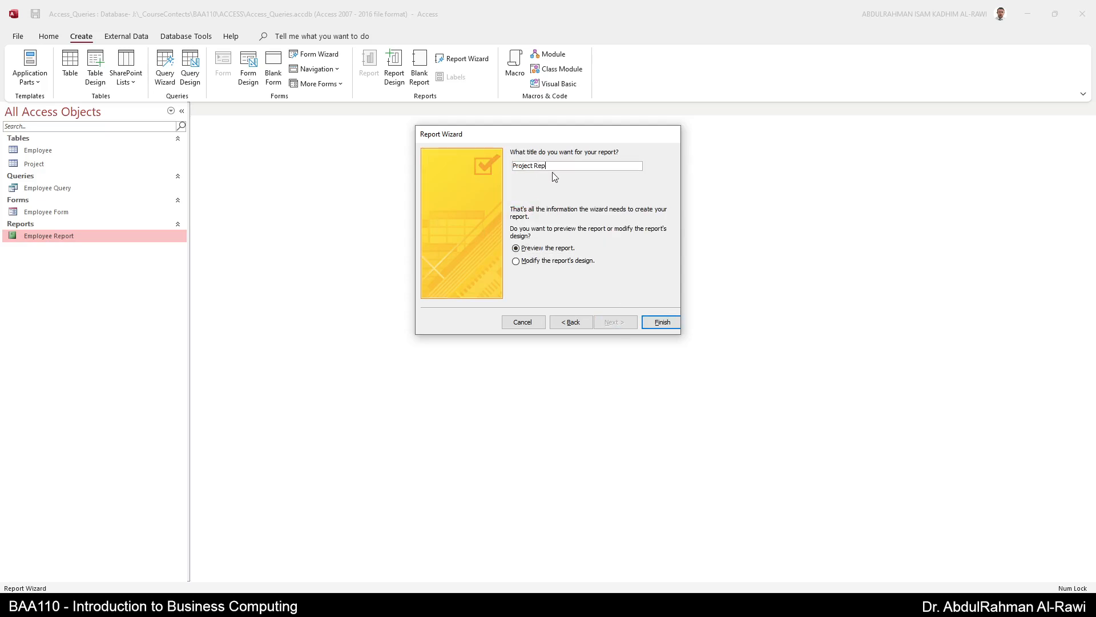
pyautogui.write('Report')
pyautogui.press('Return')
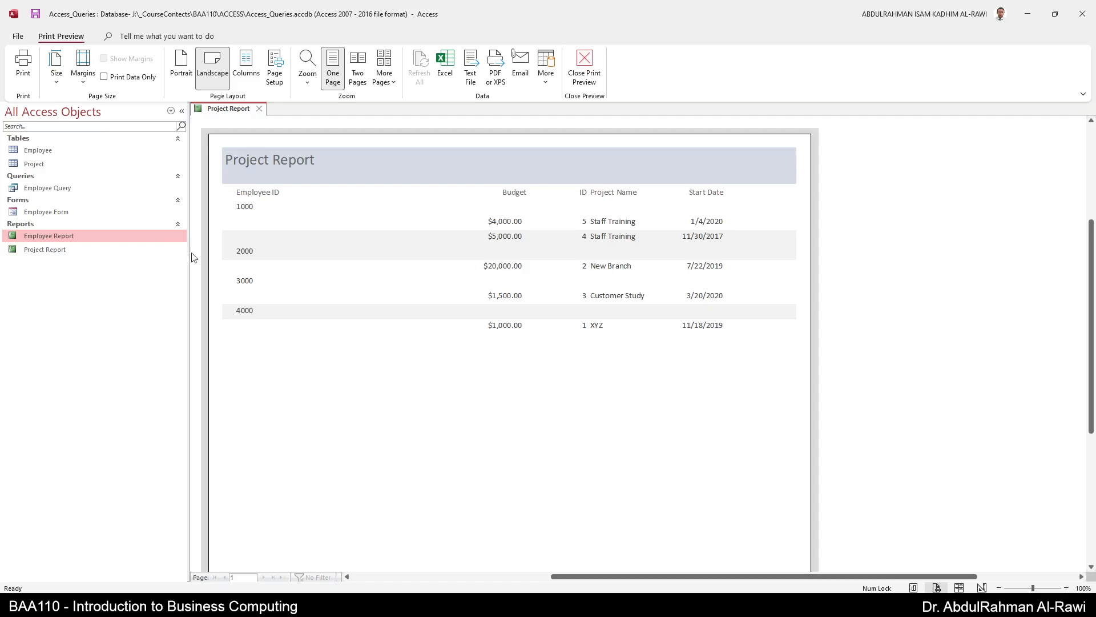
# Open the Employee Report in Design View
pyautogui.rightClick(98, 234)
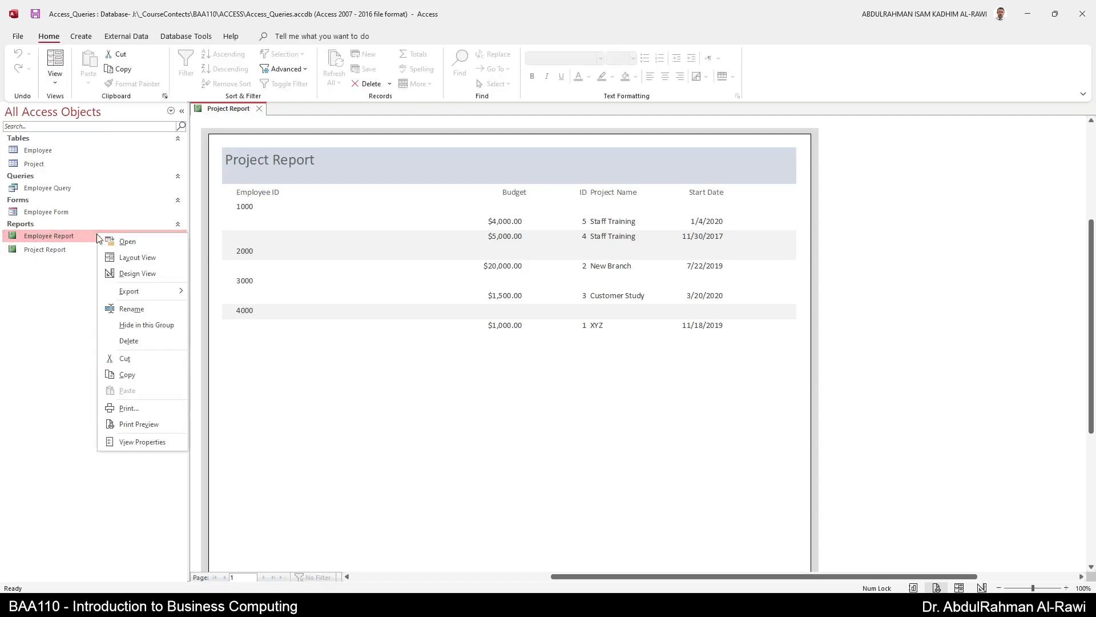
pyautogui.click(132, 271)
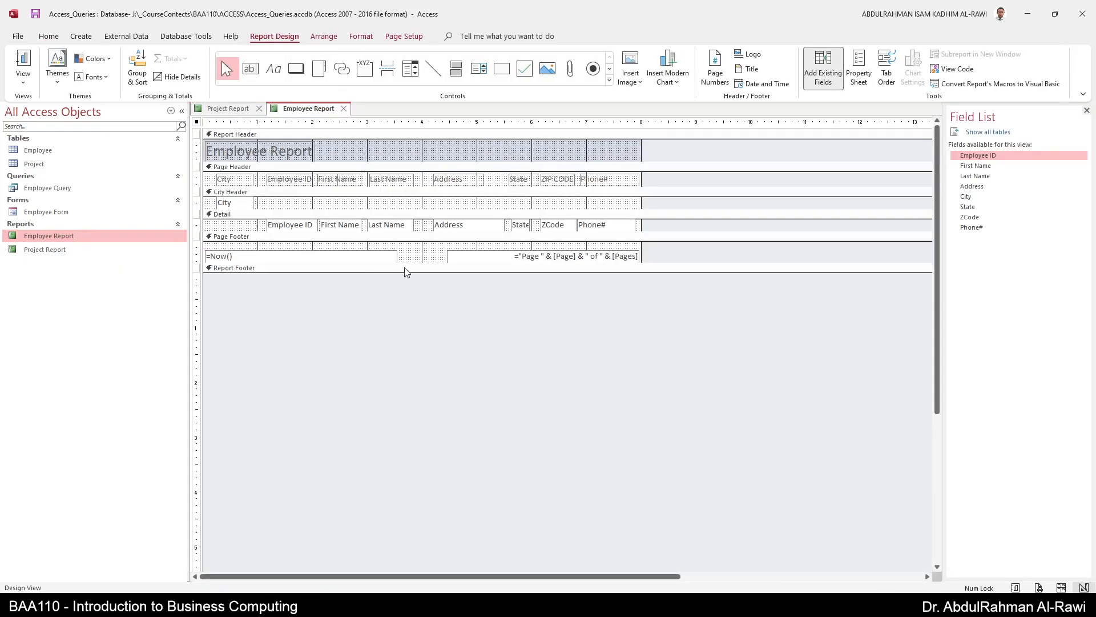